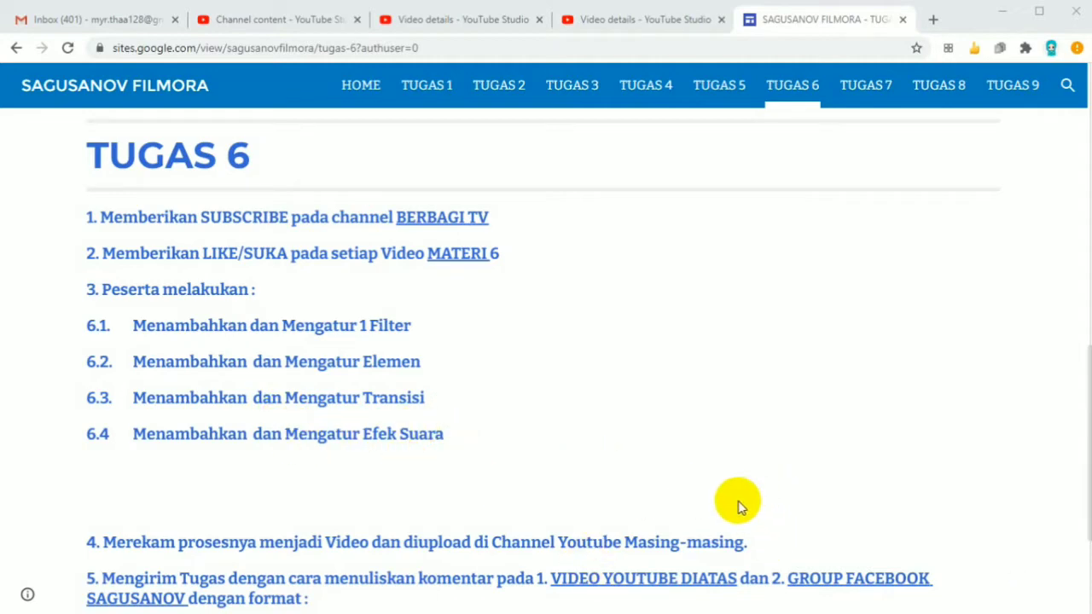
Switch from the browser to Filmora9 and show the effects library with its filters.
{"action": "left_click", "coordinate": [999, 18]}
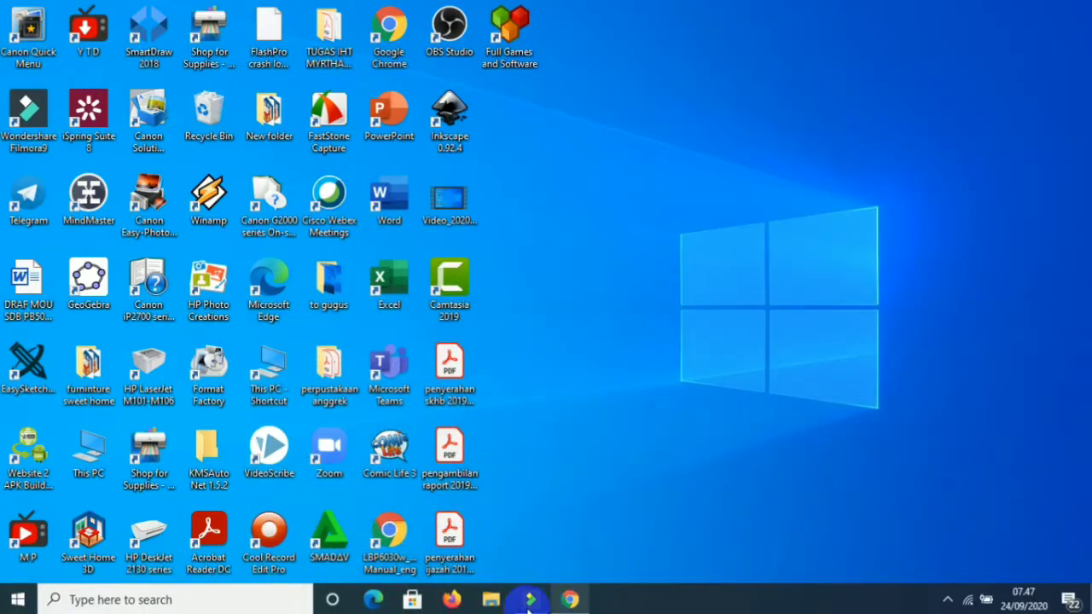
{"action": "left_click", "coordinate": [529, 597]}
{"action": "left_click", "coordinate": [251, 53]}
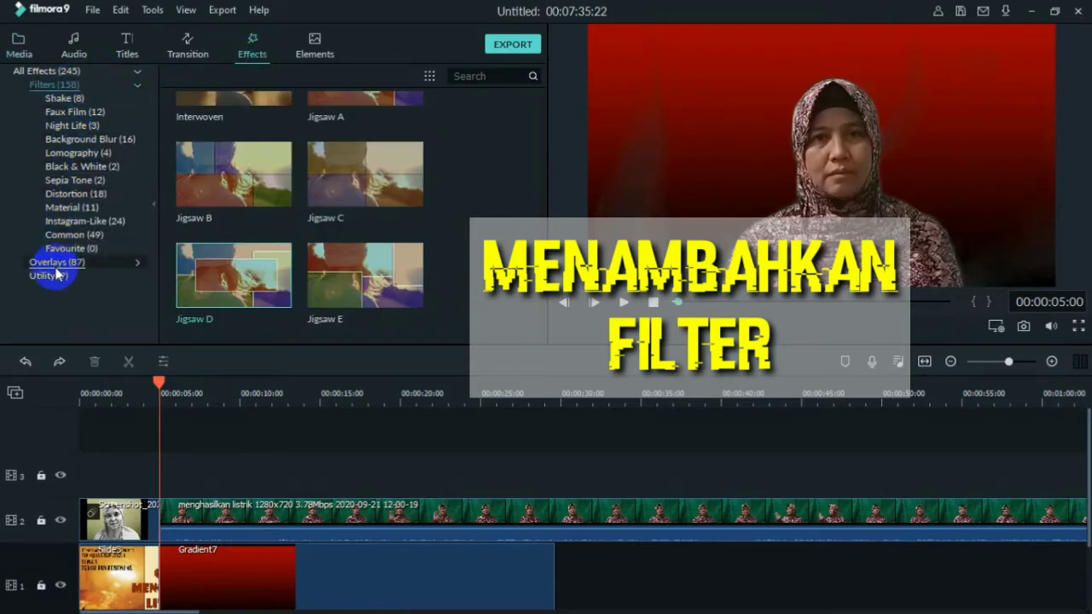
Add the Jigsaw F filter to track 3 at 00:00:05:00, above the start of the menghasilkan listrik clip.
{"action": "scroll", "coordinate": [253, 188], "scroll_direction": "down", "scroll_amount": 15}
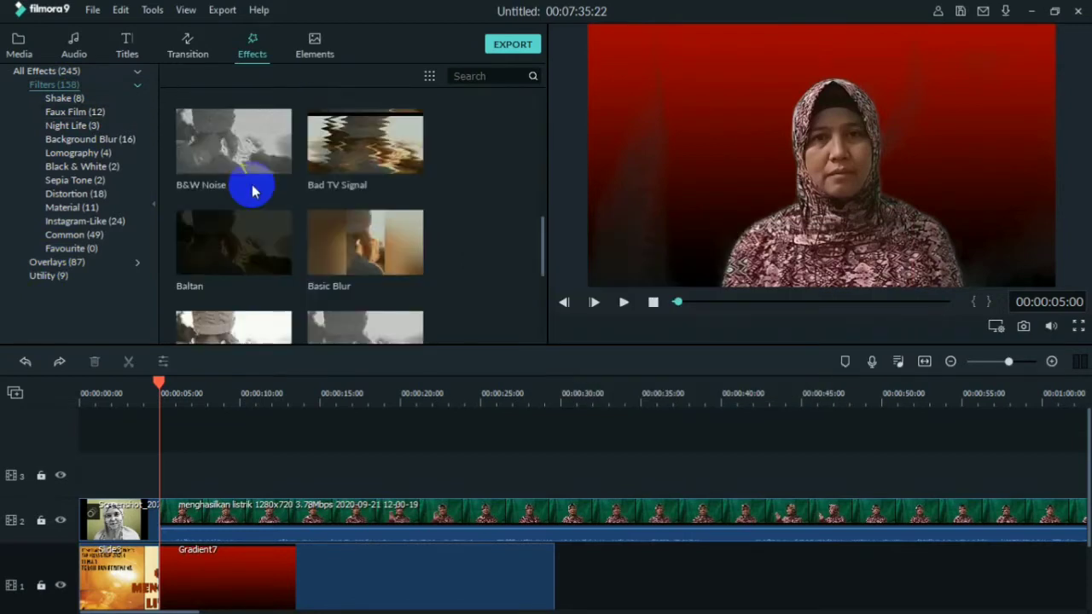
{"action": "scroll", "coordinate": [253, 189], "scroll_direction": "down", "scroll_amount": 12}
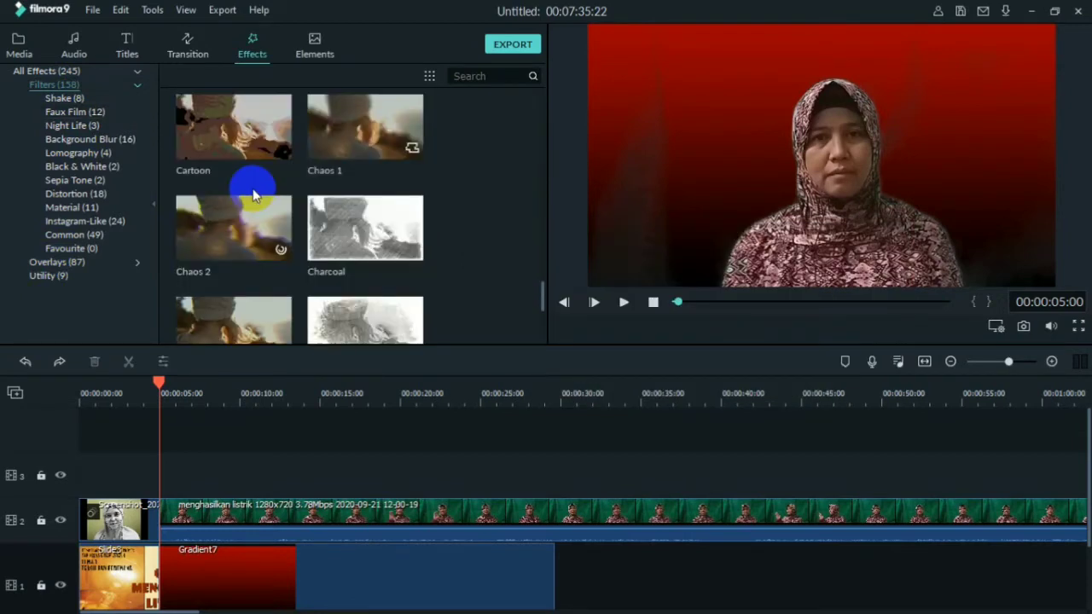
{"action": "scroll", "coordinate": [253, 188], "scroll_direction": "up", "scroll_amount": 20}
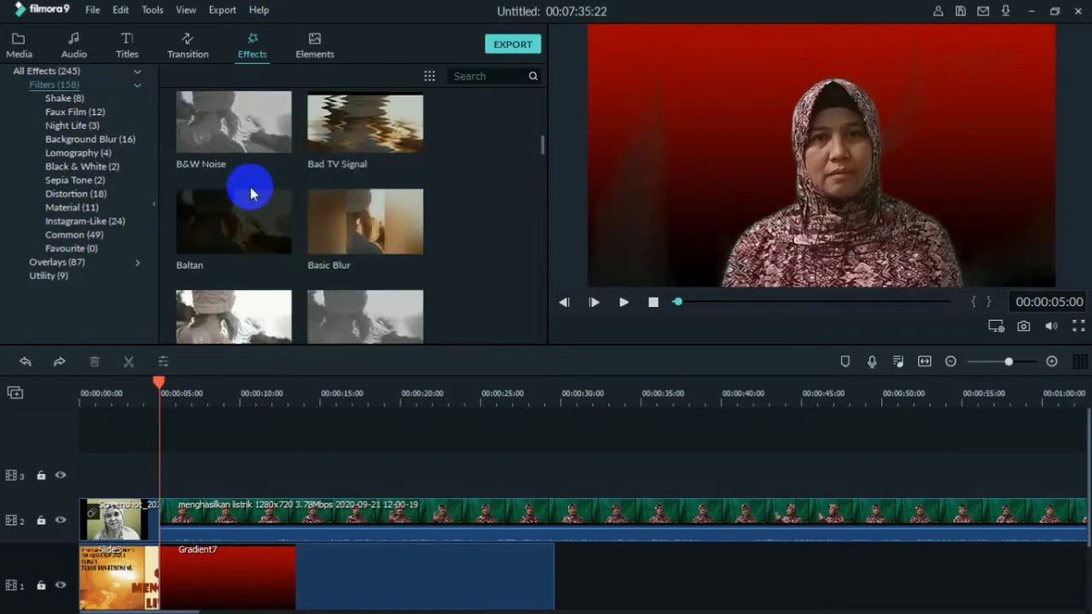
{"action": "scroll", "coordinate": [378, 212], "scroll_direction": "down", "scroll_amount": 12}
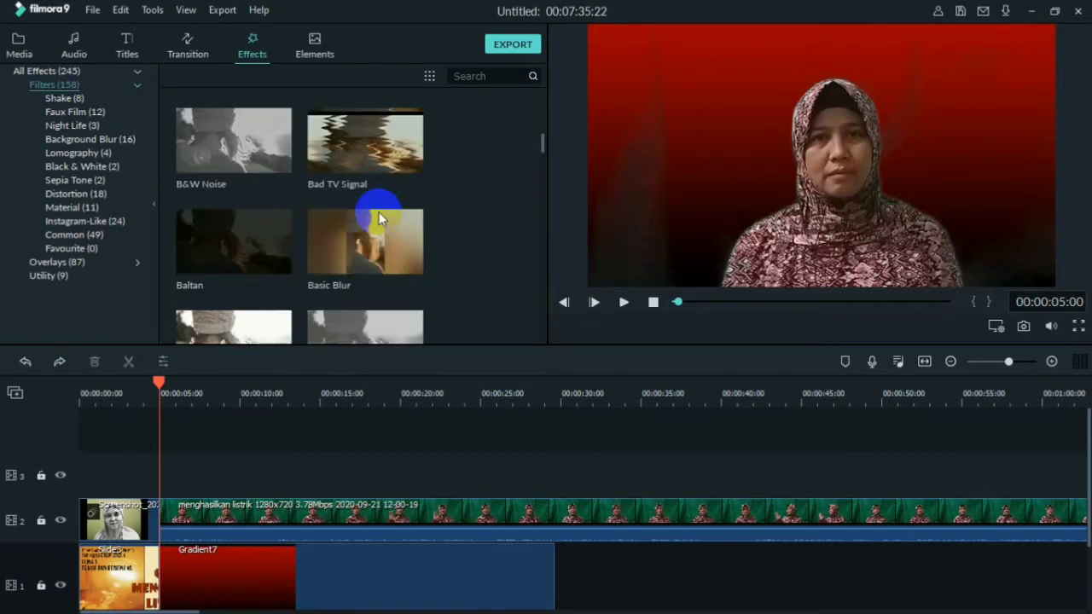
{"action": "scroll", "coordinate": [380, 215], "scroll_direction": "down", "scroll_amount": 12}
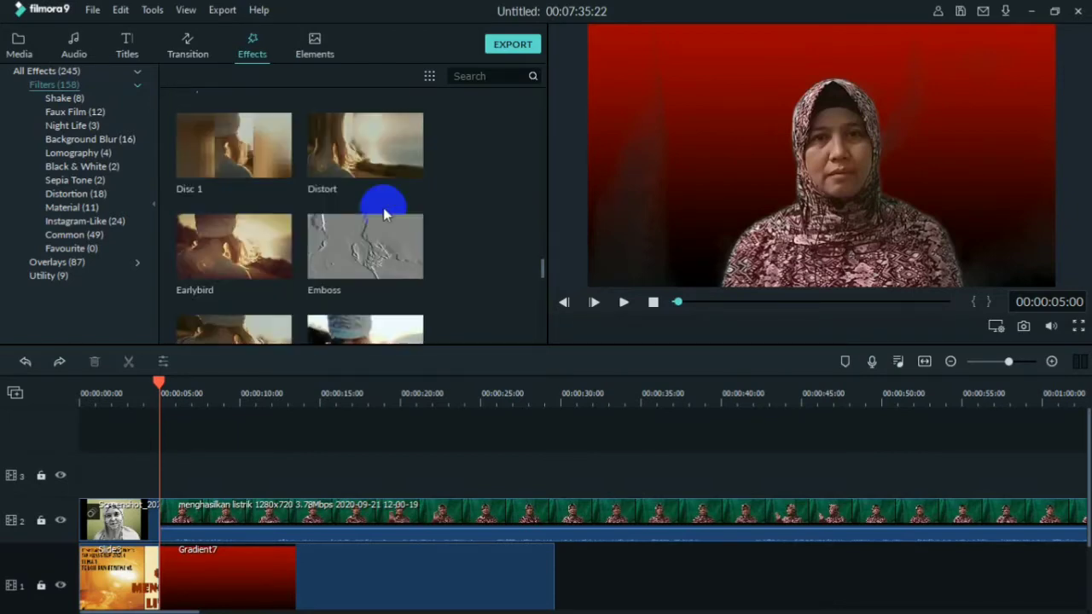
{"action": "scroll", "coordinate": [383, 207], "scroll_direction": "down", "scroll_amount": 8}
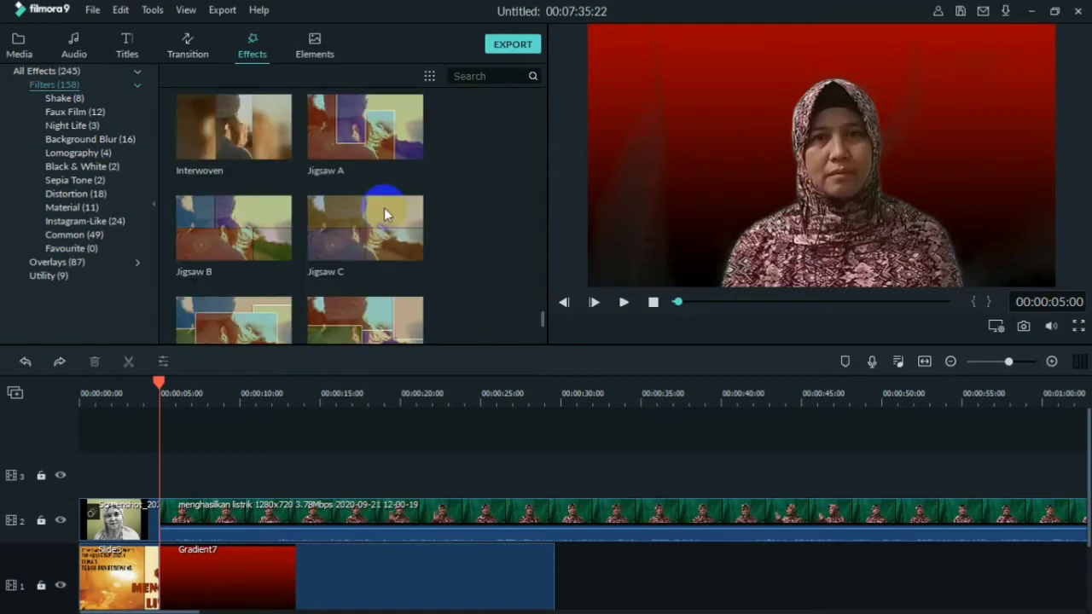
{"action": "left_click", "coordinate": [264, 223]}
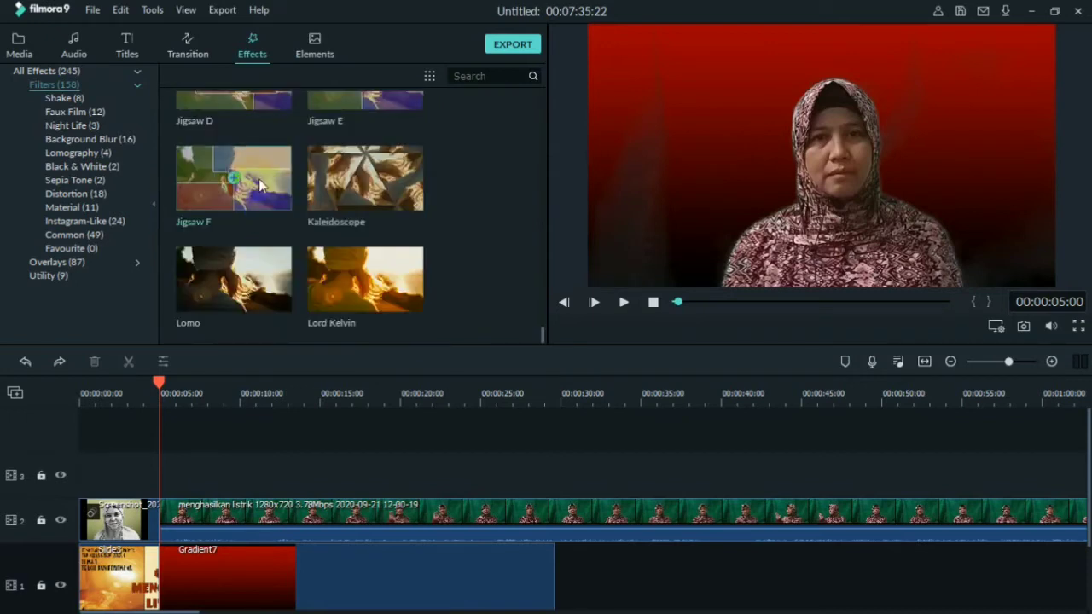
{"action": "left_click_drag", "start_coordinate": [261, 233], "coordinate": [160, 463]}
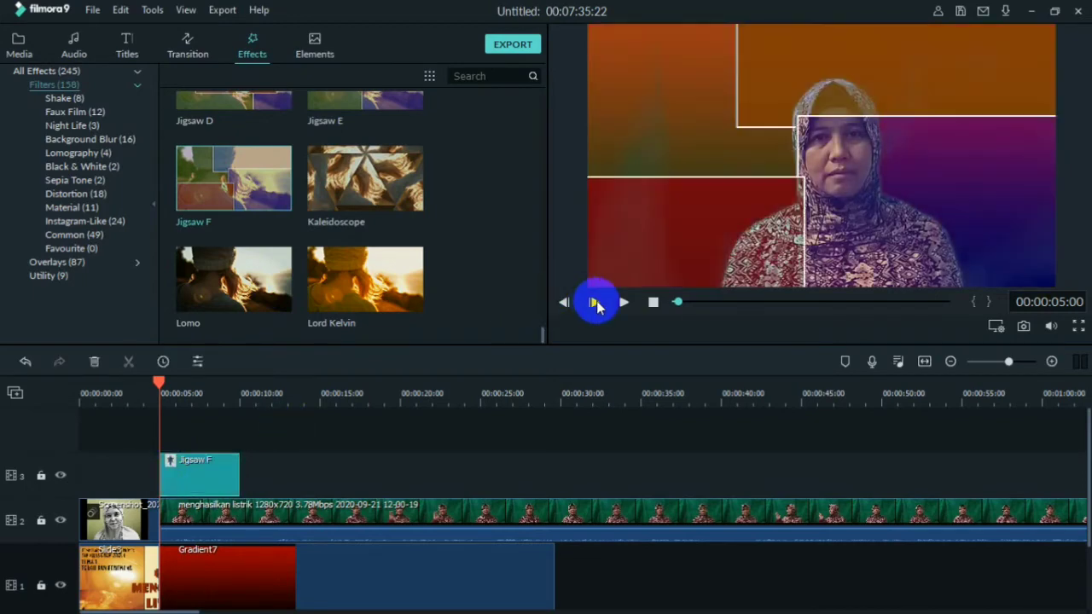
Preview the Jigsaw F filter at 00:00:07:22 and set its Alpha to 71.
{"action": "left_click", "coordinate": [622, 303]}
{"action": "left_click", "coordinate": [205, 390]}
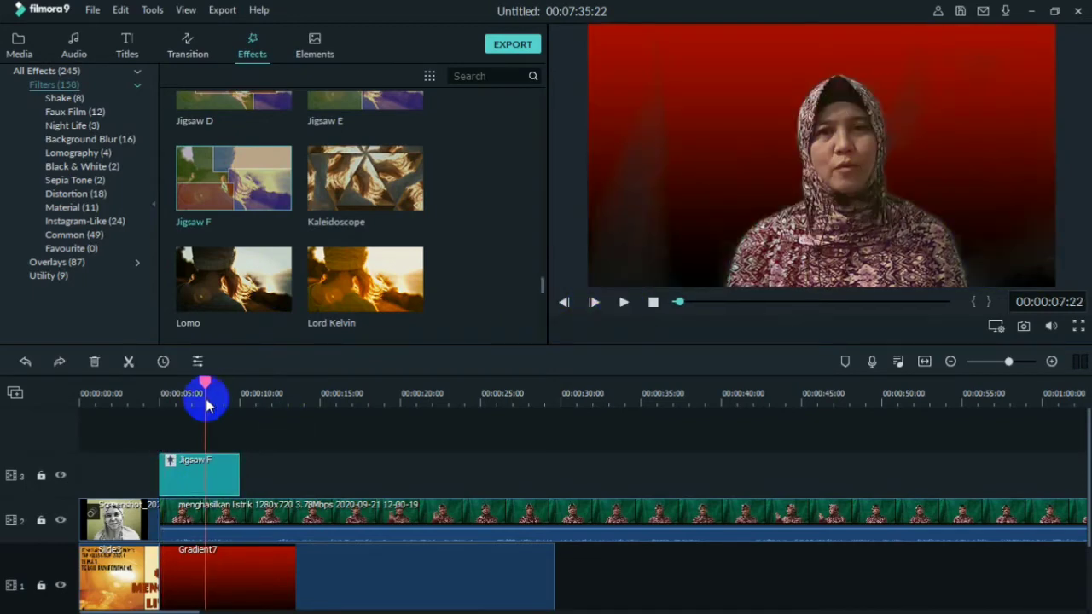
{"action": "double_click", "coordinate": [220, 468]}
{"action": "left_click", "coordinate": [399, 108]}
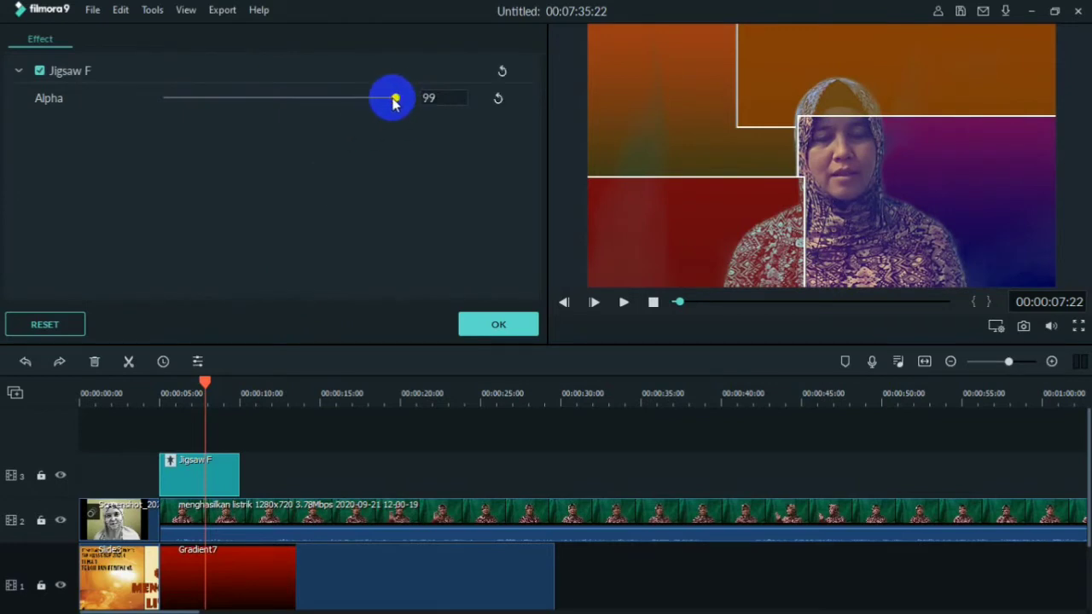
{"action": "left_click_drag", "start_coordinate": [365, 100], "coordinate": [332, 109]}
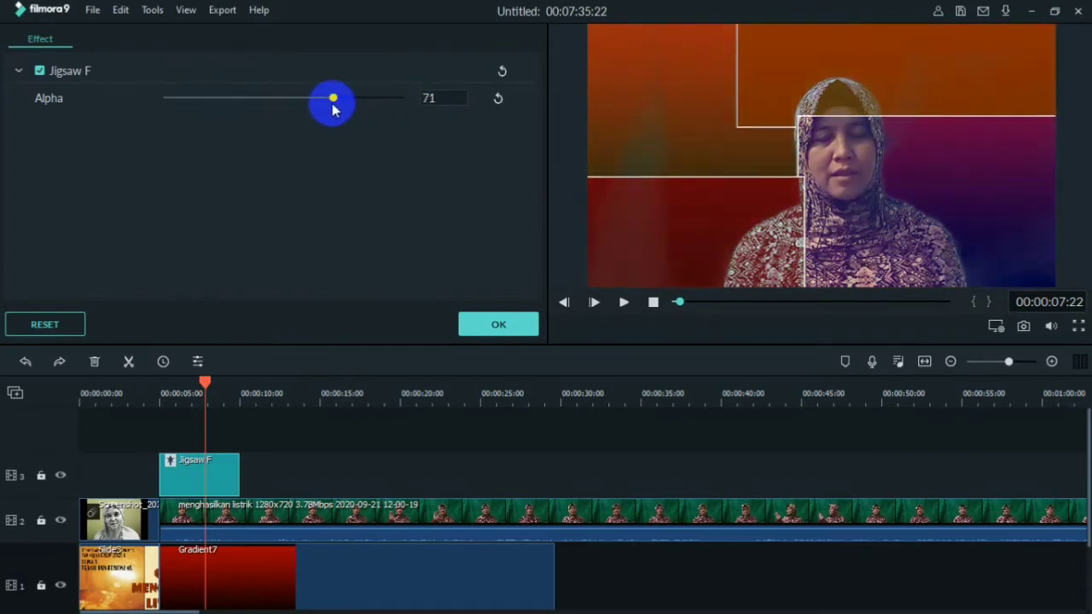
{"action": "left_click", "coordinate": [481, 331]}
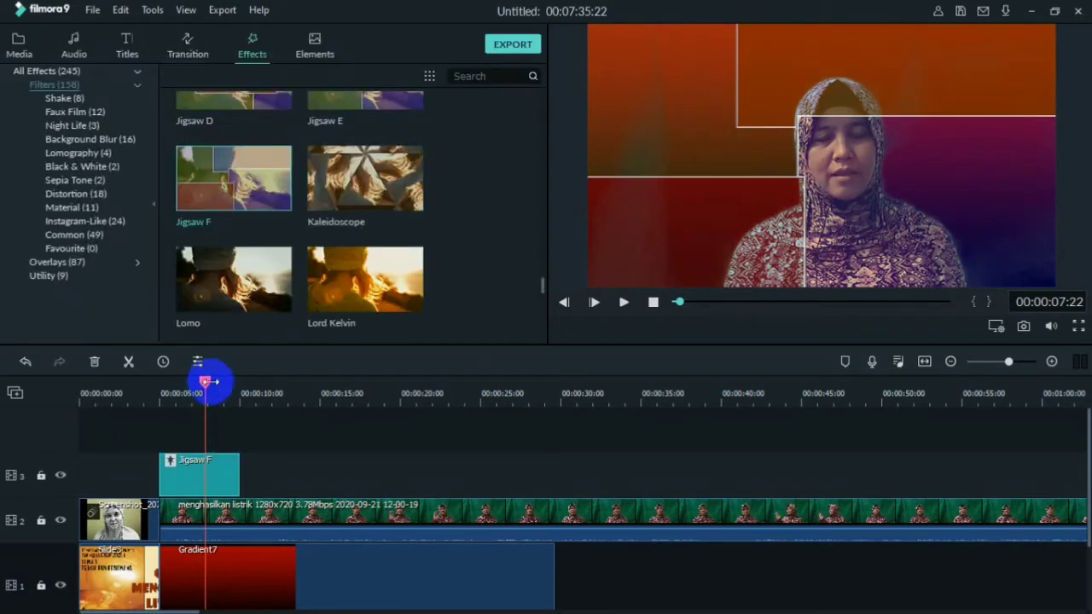
Add Element Handdrawn 1 to track 3 at 00:00:10:20 and play it back briefly.
{"action": "left_click_drag", "start_coordinate": [206, 384], "coordinate": [252, 380]}
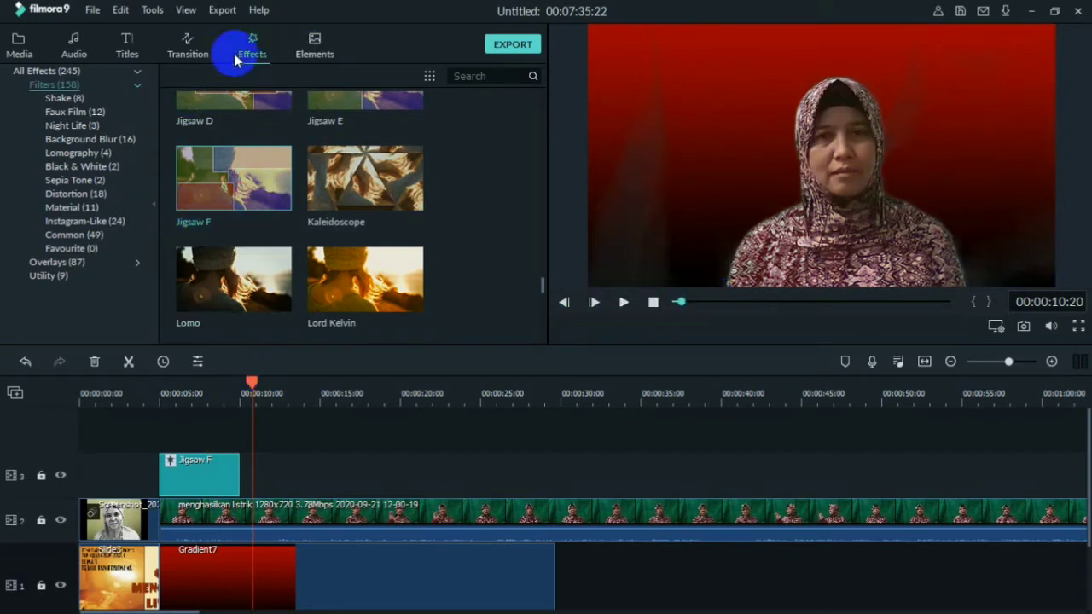
{"action": "left_click", "coordinate": [312, 48]}
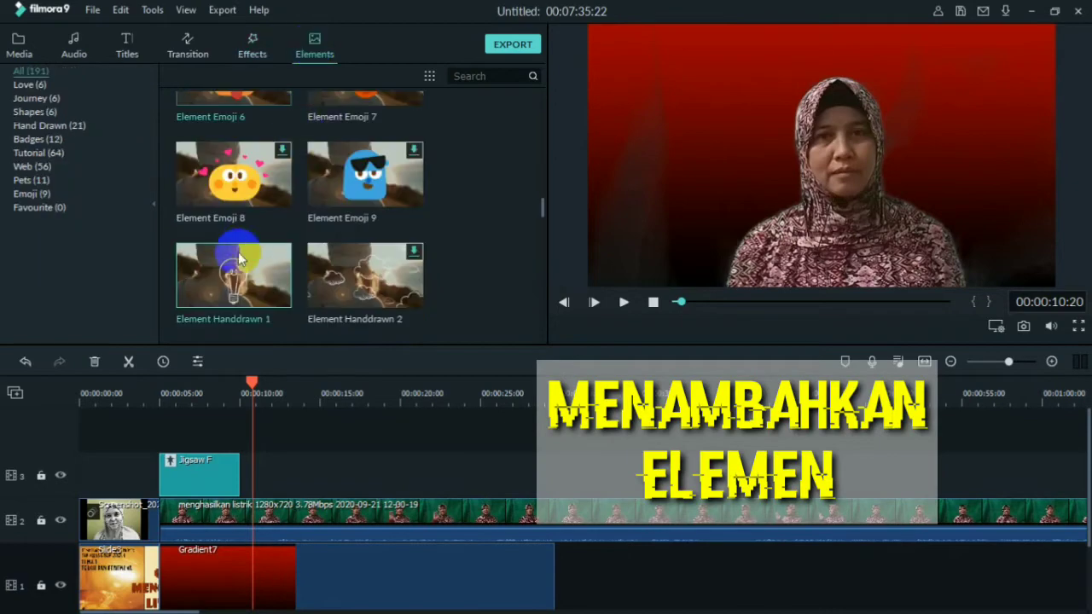
{"action": "left_click_drag", "start_coordinate": [241, 263], "coordinate": [255, 465]}
{"action": "left_click", "coordinate": [620, 299]}
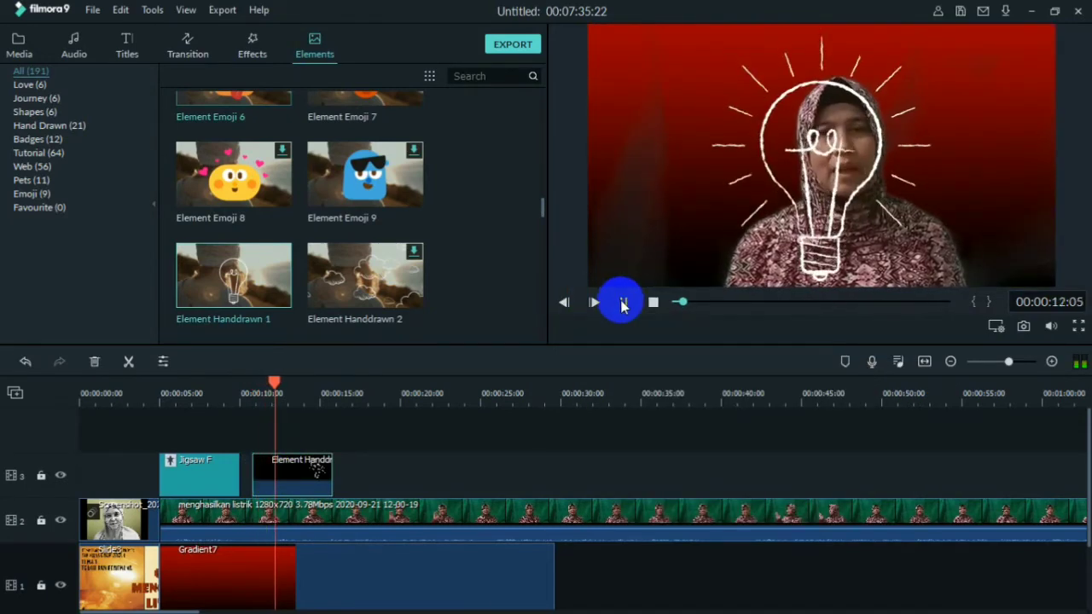
{"action": "left_click", "coordinate": [622, 303]}
Shrink the light bulb element slightly and place it to the left of the speaker in the video frame.
{"action": "double_click", "coordinate": [314, 468]}
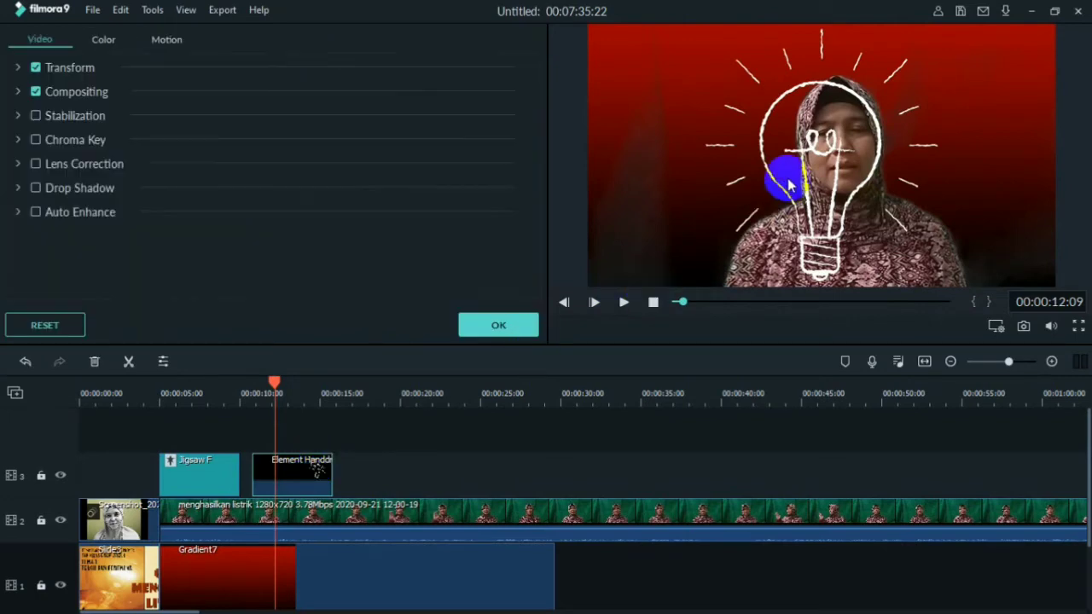
{"action": "left_click_drag", "start_coordinate": [789, 184], "coordinate": [673, 179]}
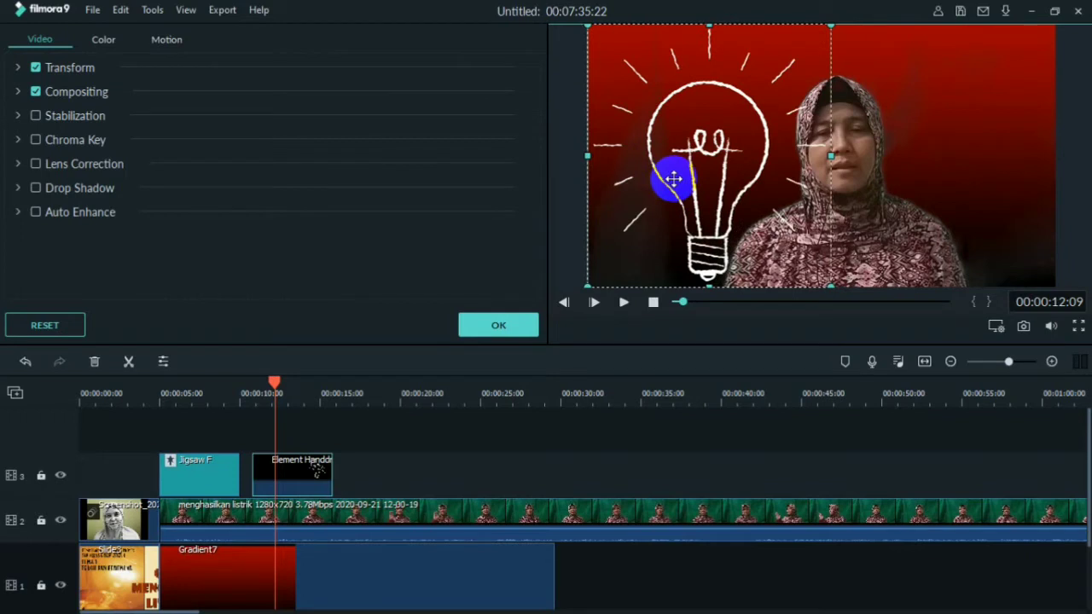
{"action": "left_click_drag", "start_coordinate": [829, 28], "coordinate": [797, 61]}
{"action": "left_click_drag", "start_coordinate": [703, 159], "coordinate": [708, 151]}
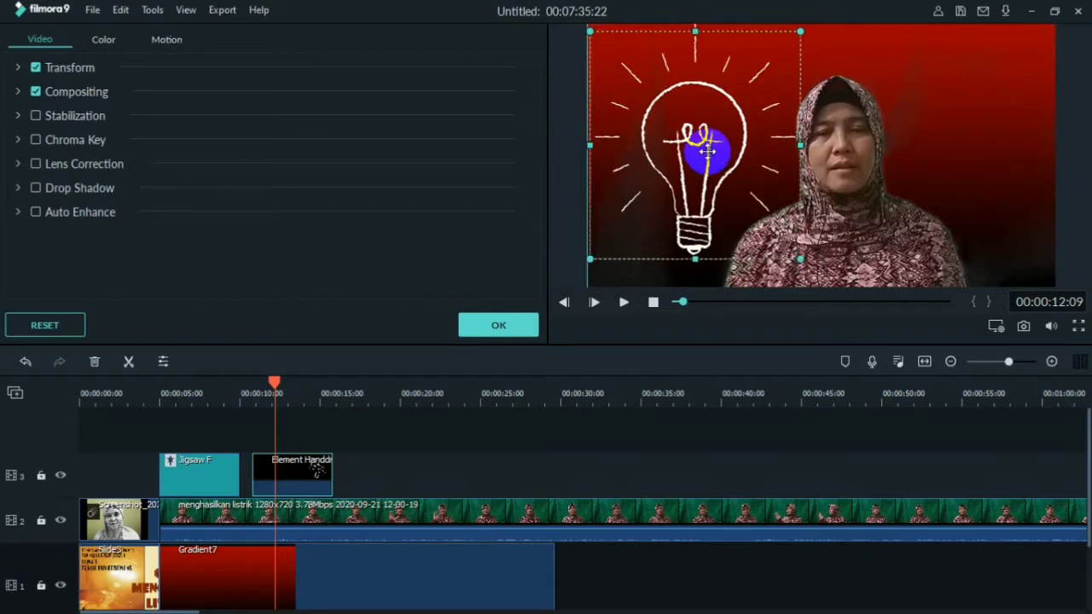
{"action": "left_click", "coordinate": [961, 158]}
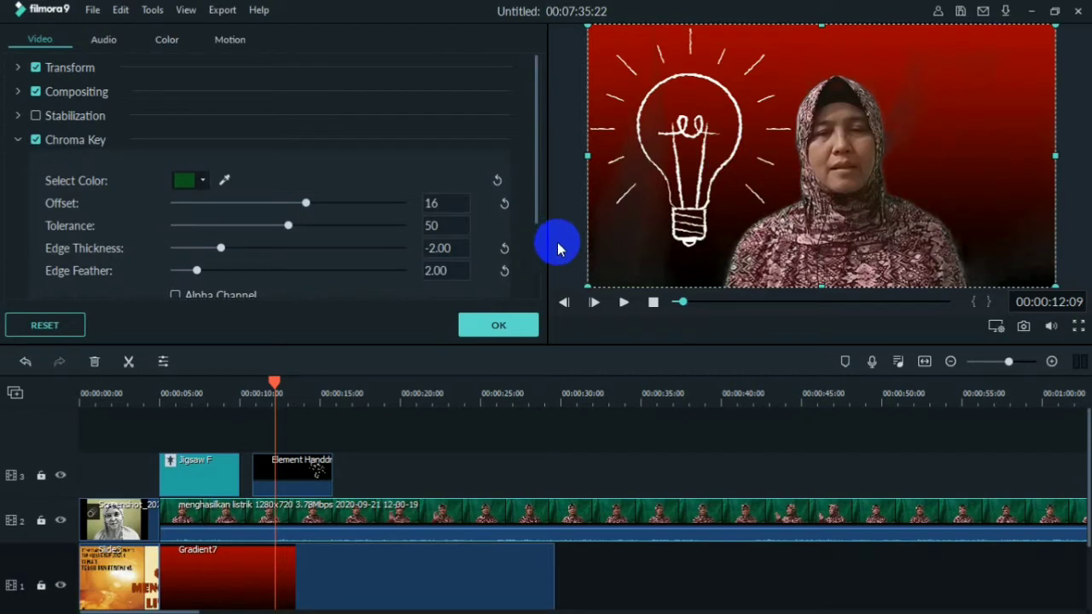
{"action": "left_click", "coordinate": [522, 324]}
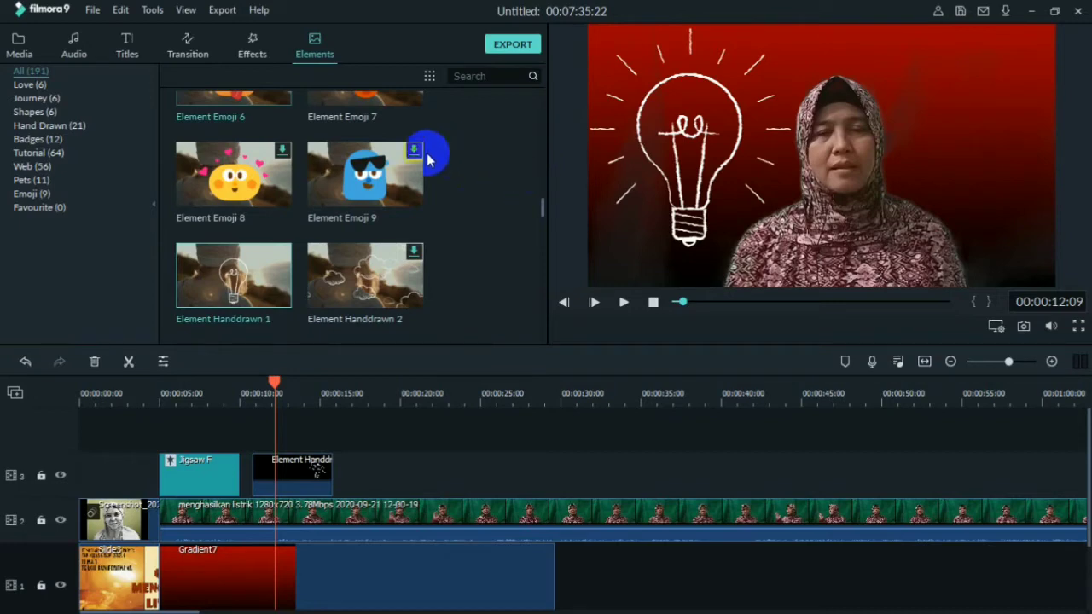
{"action": "mouse_move", "coordinate": [281, 322]}
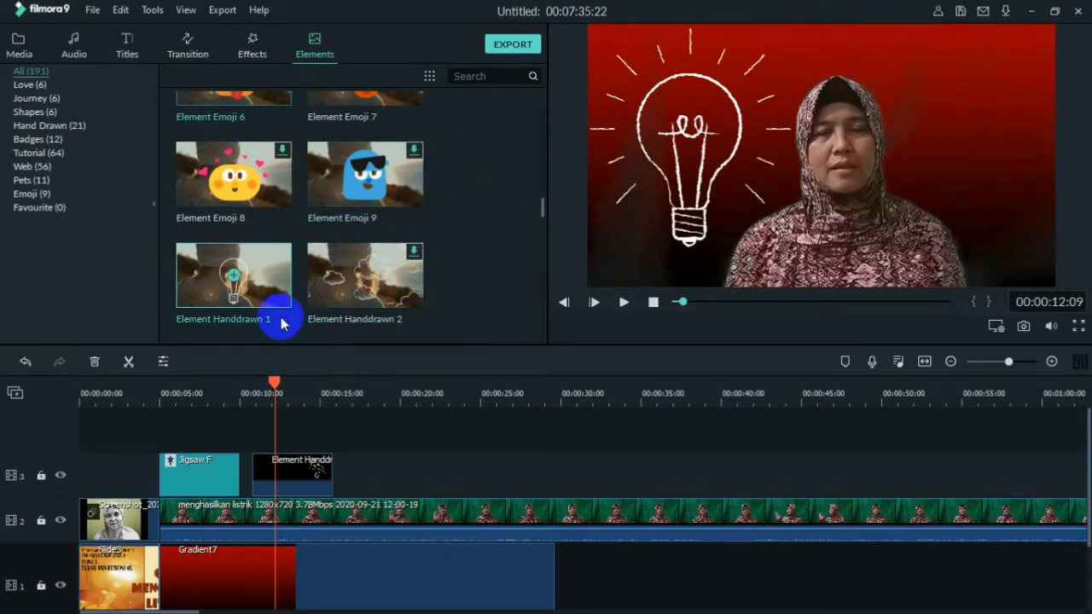
Apply the Butterfly Wave Scrawler transition between the screenshot image and the menghasilkan listrik clip on track 2.
{"action": "left_click_drag", "start_coordinate": [273, 386], "coordinate": [162, 390]}
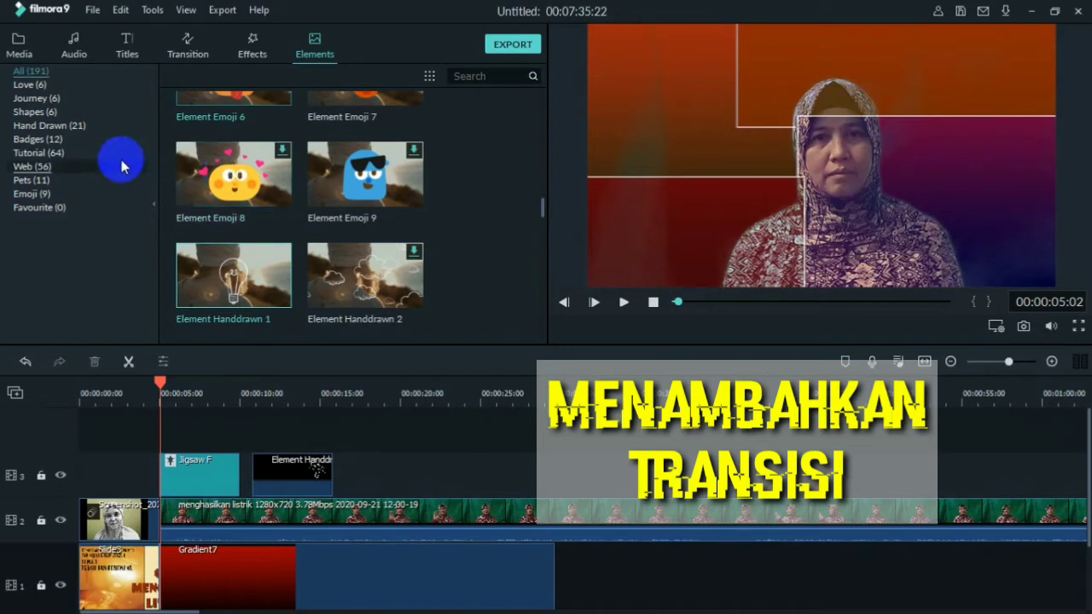
{"action": "left_click", "coordinate": [184, 46]}
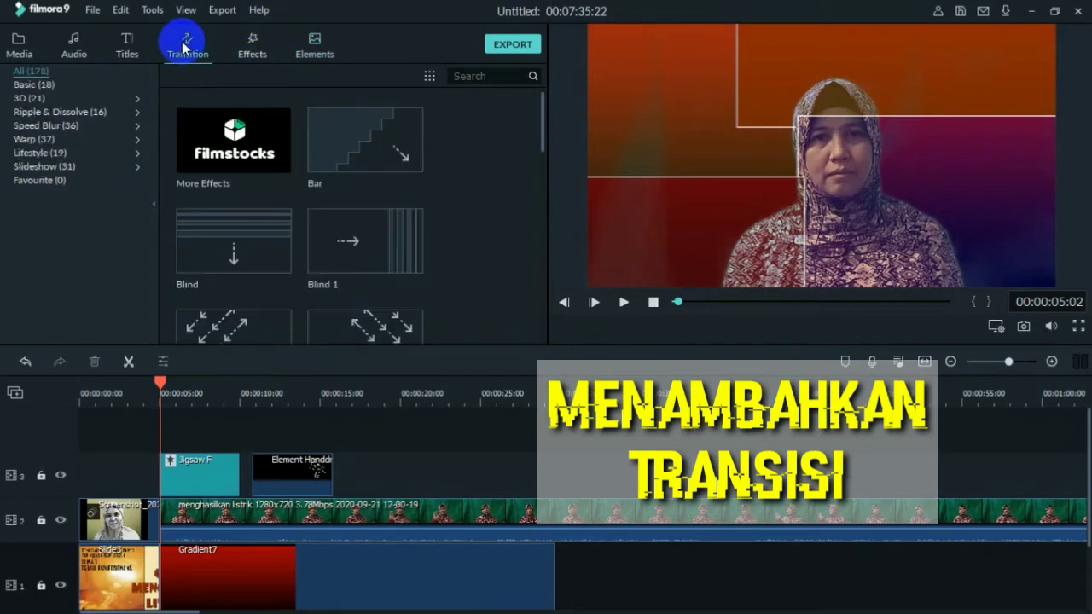
{"action": "scroll", "coordinate": [250, 191], "scroll_direction": "down", "scroll_amount": 5}
{"action": "left_click", "coordinate": [250, 191]}
{"action": "left_click_drag", "start_coordinate": [251, 191], "coordinate": [155, 515]}
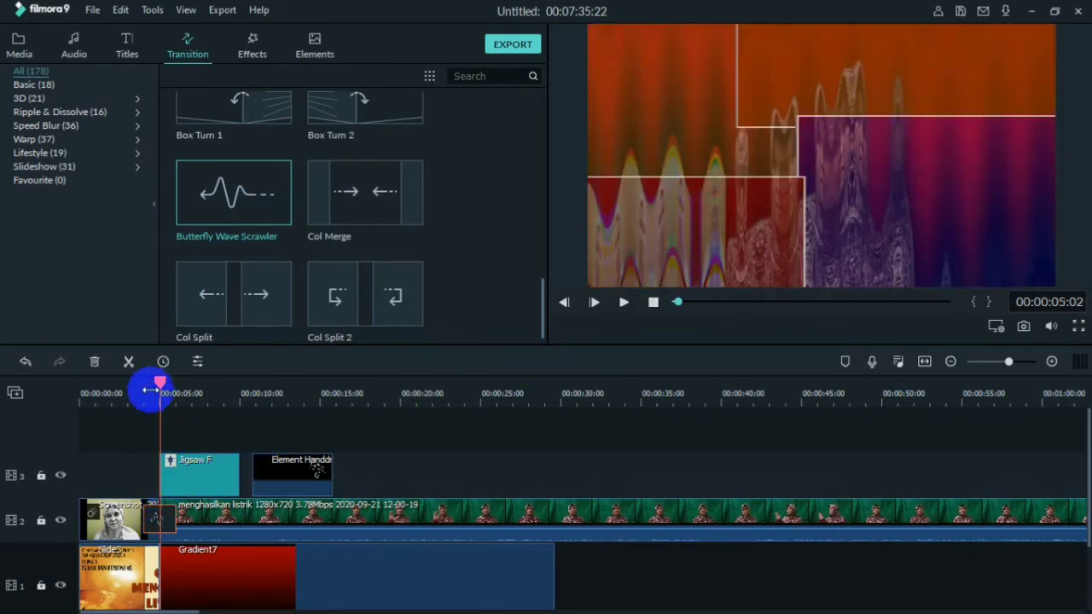
Play the timeline from the beginning to review the transition, the Jigsaw F filter and the light bulb element.
{"action": "left_click_drag", "start_coordinate": [156, 383], "coordinate": [124, 395]}
{"action": "left_click", "coordinate": [80, 392]}
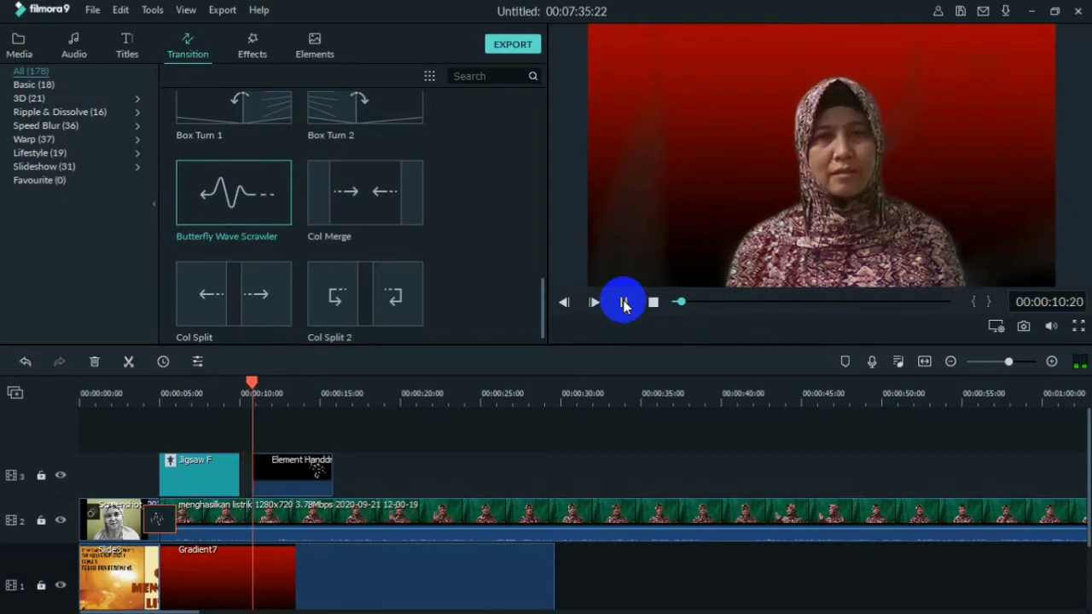
{"action": "left_click", "coordinate": [623, 302]}
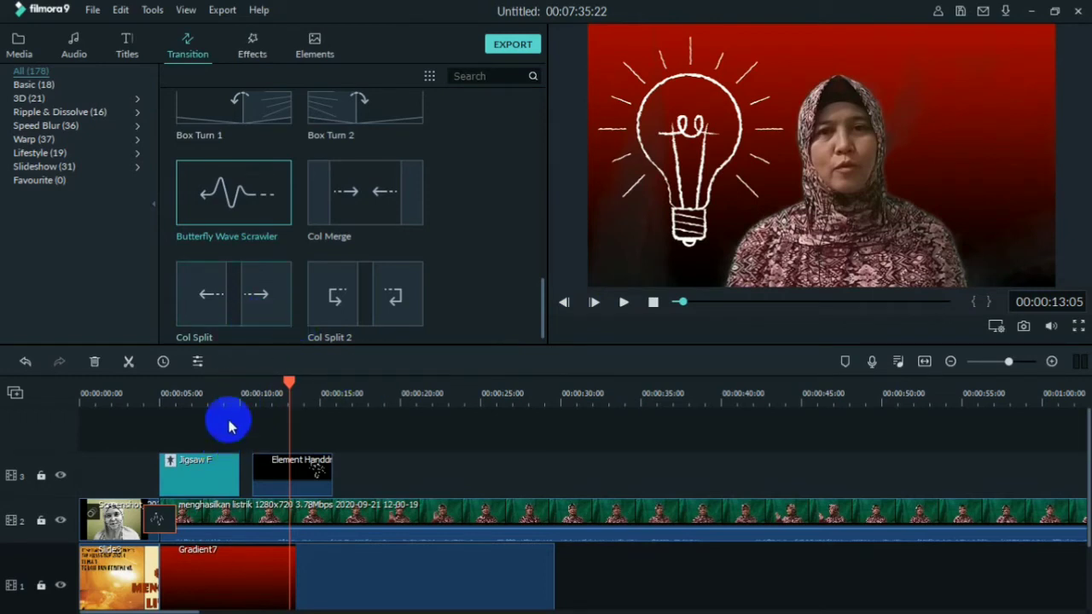
Insert the Countdown 7 sample video at the start of track 1 and return the playhead to 00:00:00:00.
{"action": "left_click", "coordinate": [75, 47]}
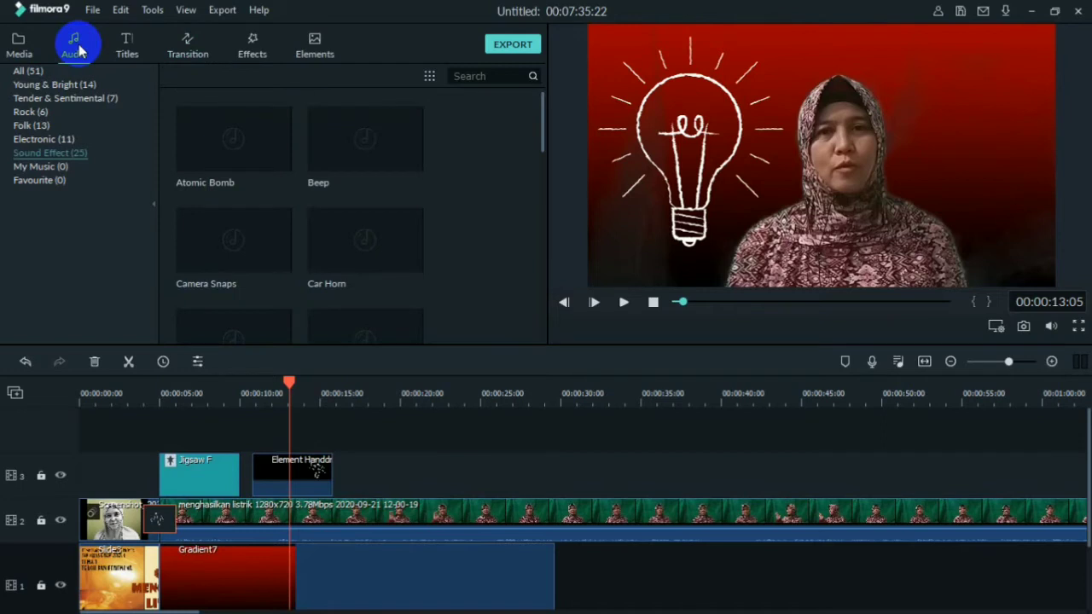
{"action": "left_click", "coordinate": [20, 43]}
{"action": "left_click", "coordinate": [64, 112]}
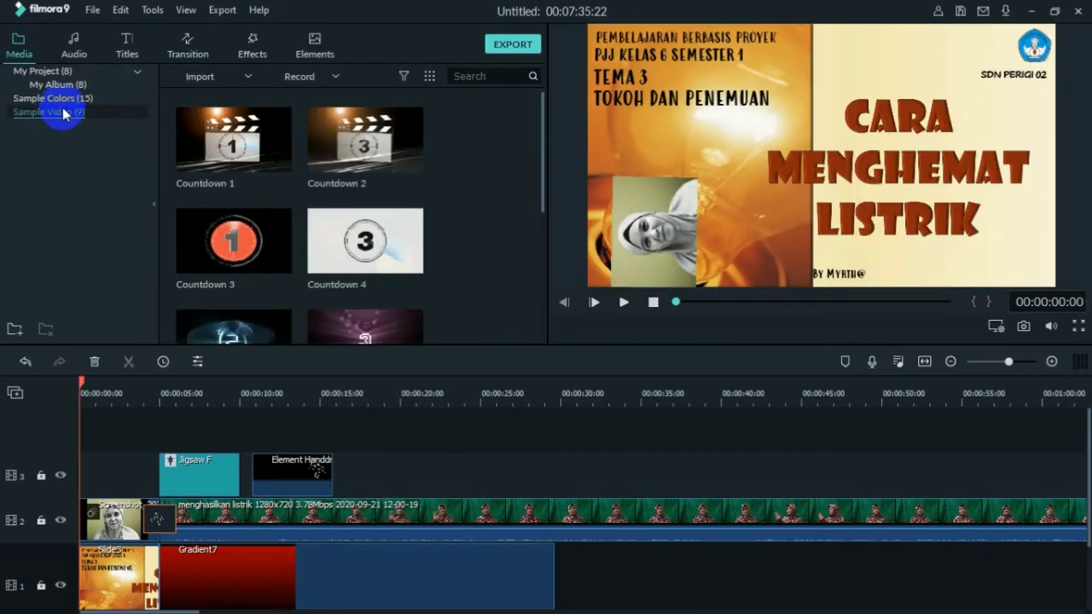
{"action": "scroll", "coordinate": [358, 200], "scroll_direction": "down", "scroll_amount": 4}
{"action": "scroll", "coordinate": [356, 202], "scroll_direction": "down", "scroll_amount": 1}
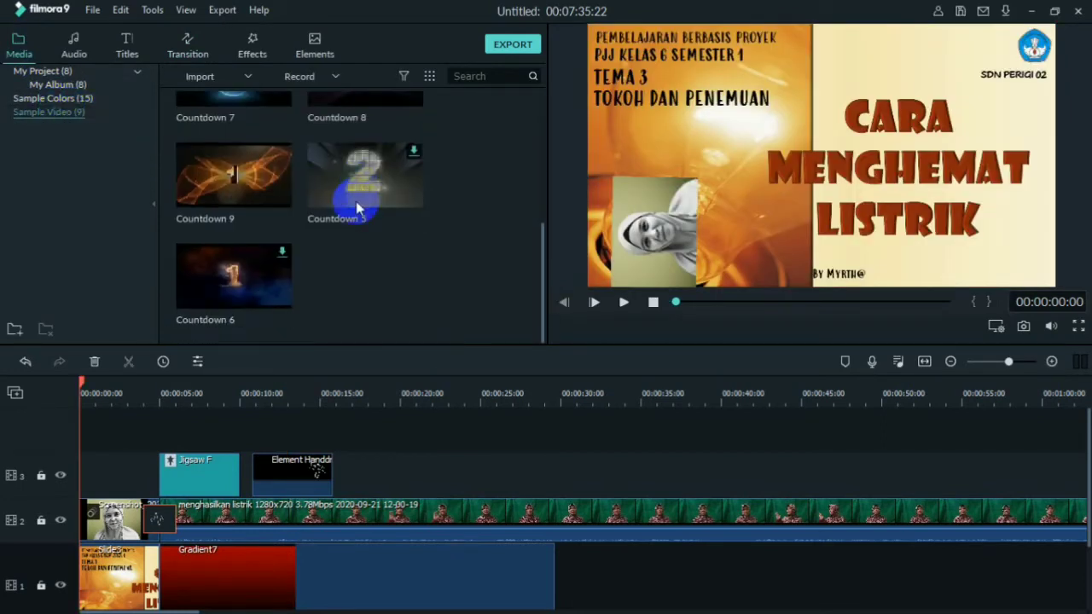
{"action": "scroll", "coordinate": [278, 250], "scroll_direction": "up", "scroll_amount": 5}
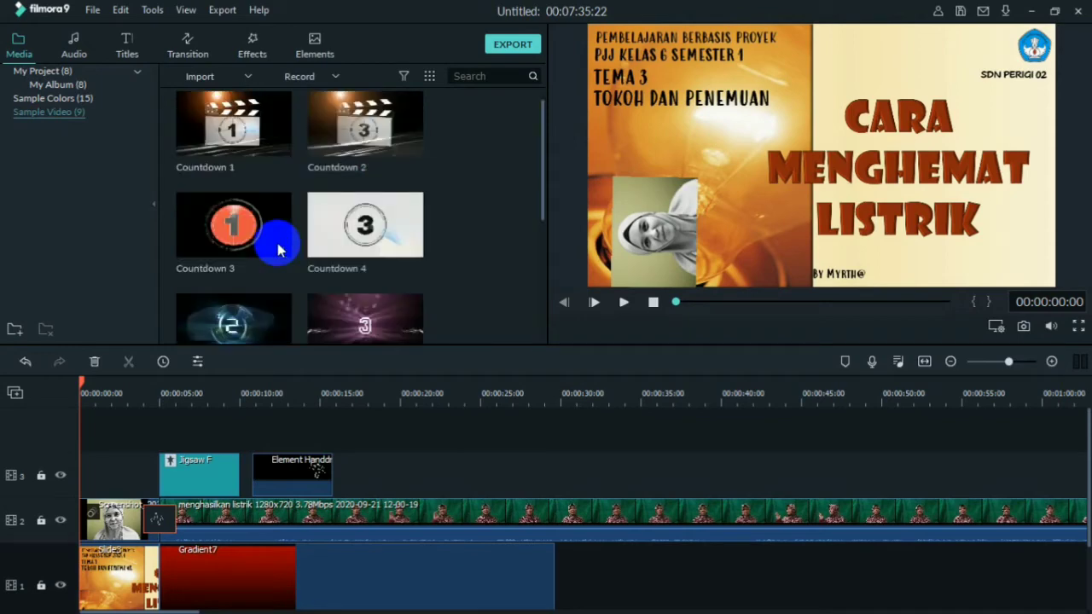
{"action": "right_click", "coordinate": [235, 328]}
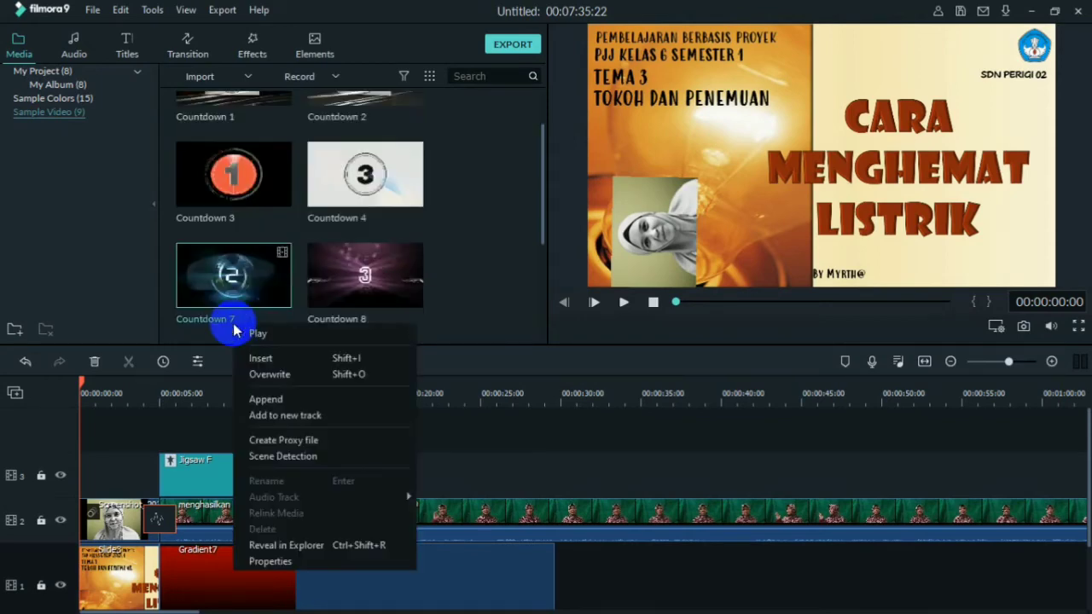
{"action": "left_click", "coordinate": [262, 356]}
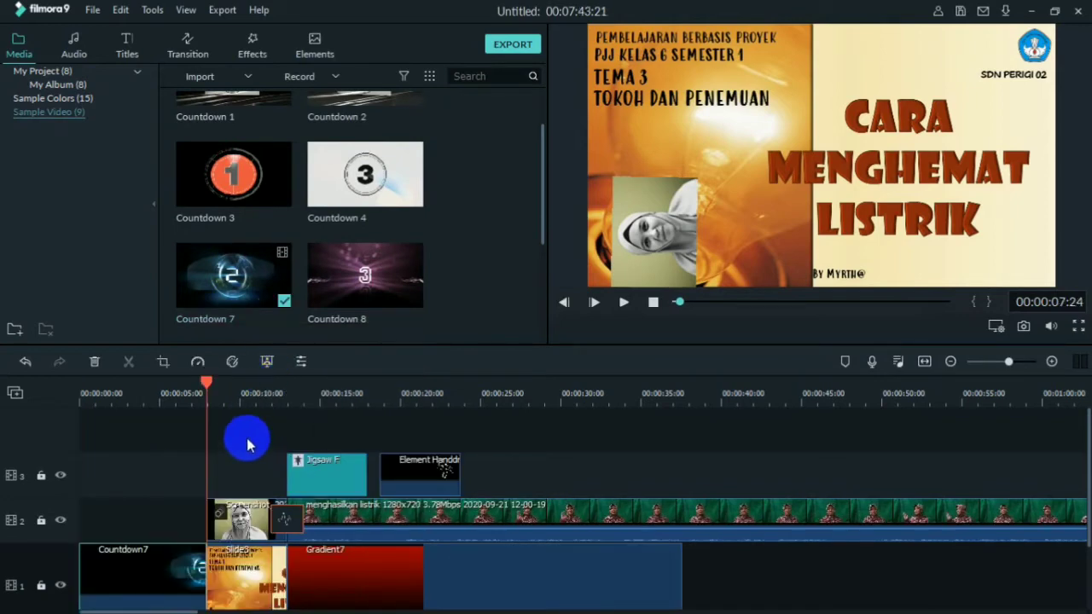
{"action": "left_click_drag", "start_coordinate": [205, 388], "coordinate": [73, 402]}
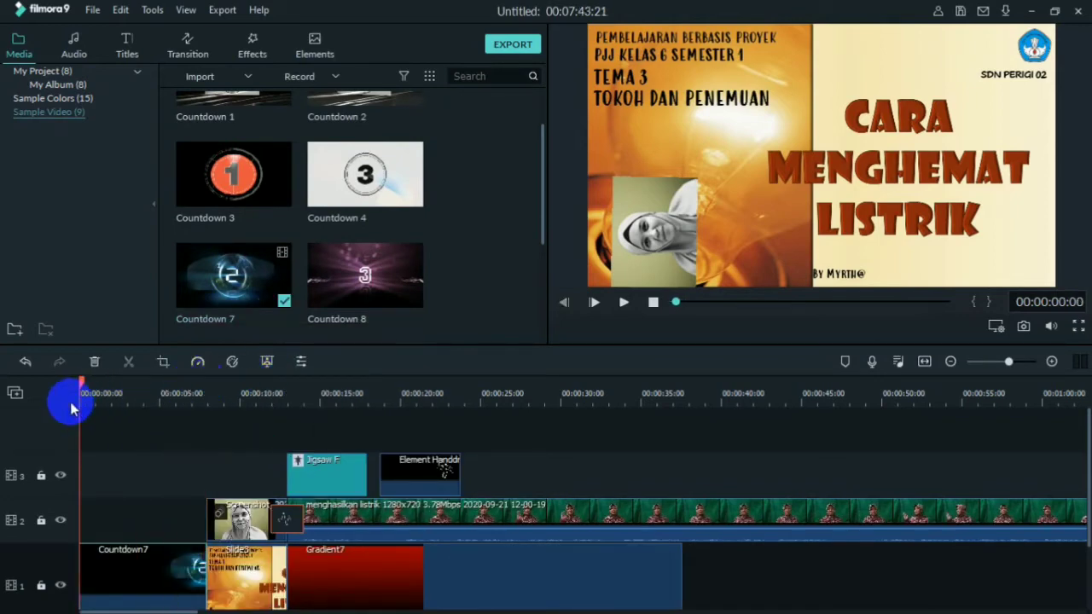
Add the Beep sound effect to audio track 1 at the countdown's number 5 and play it back.
{"action": "scroll", "coordinate": [182, 437], "scroll_direction": "down", "scroll_amount": 1}
{"action": "scroll", "coordinate": [182, 436], "scroll_direction": "down", "scroll_amount": 1}
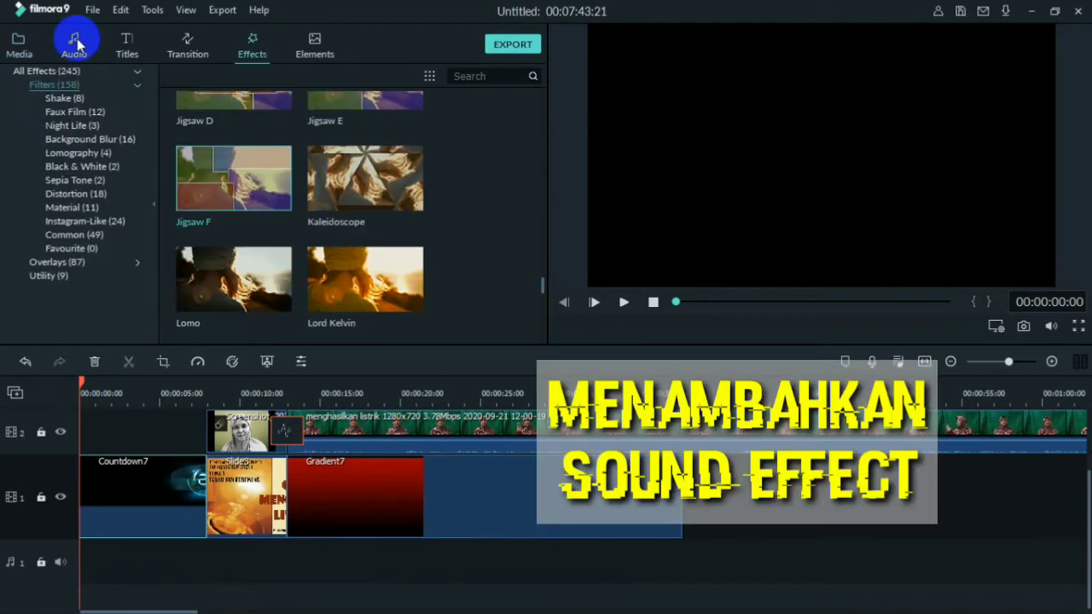
{"action": "left_click", "coordinate": [75, 43]}
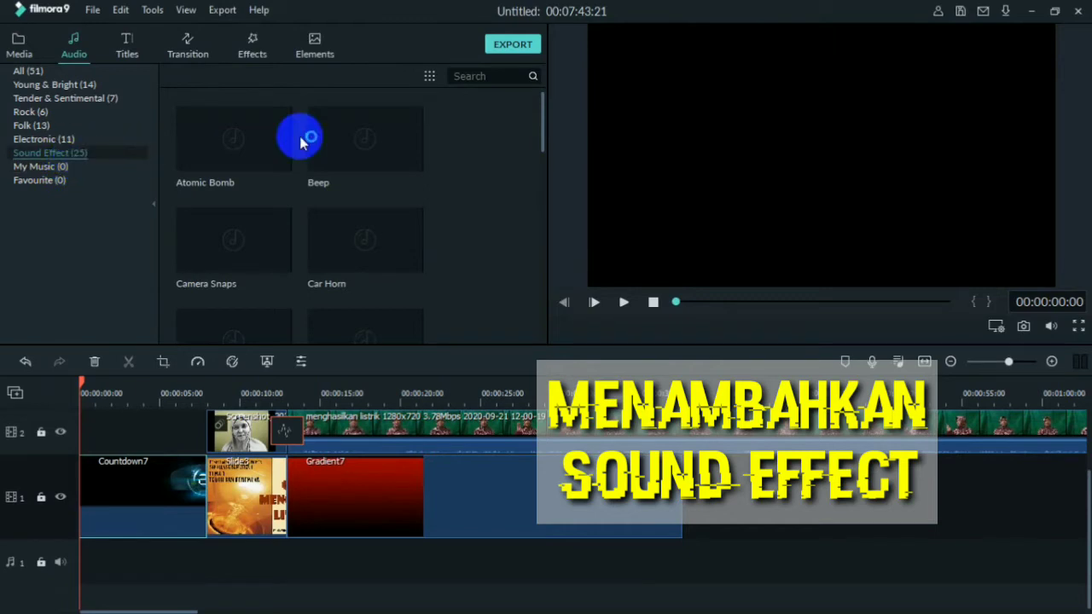
{"action": "left_click", "coordinate": [343, 143]}
{"action": "left_click_drag", "start_coordinate": [346, 143], "coordinate": [117, 558]}
{"action": "left_click", "coordinate": [624, 303]}
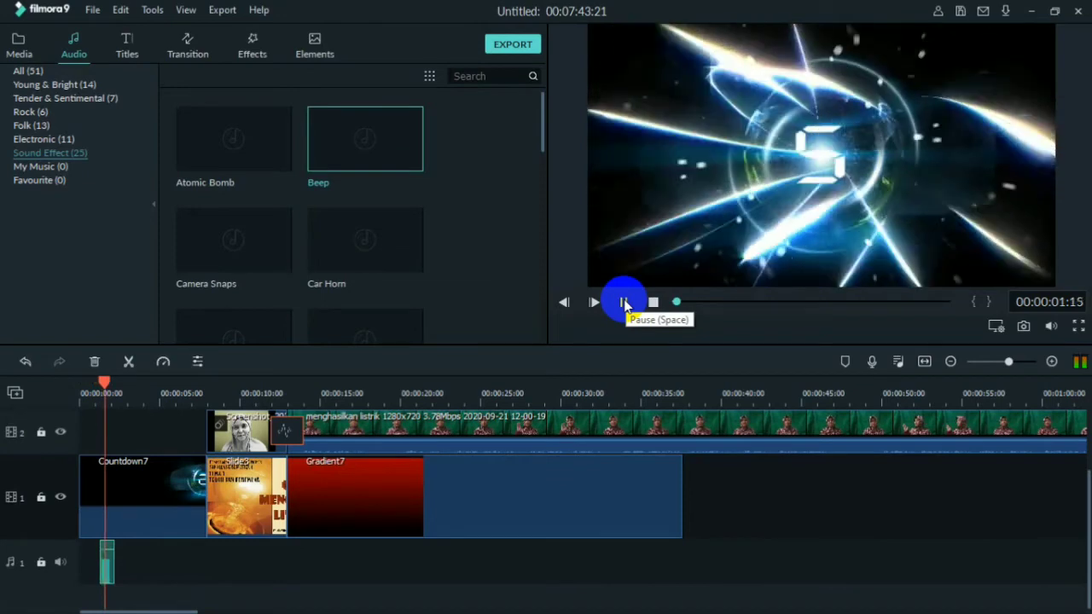
{"action": "left_click", "coordinate": [623, 302]}
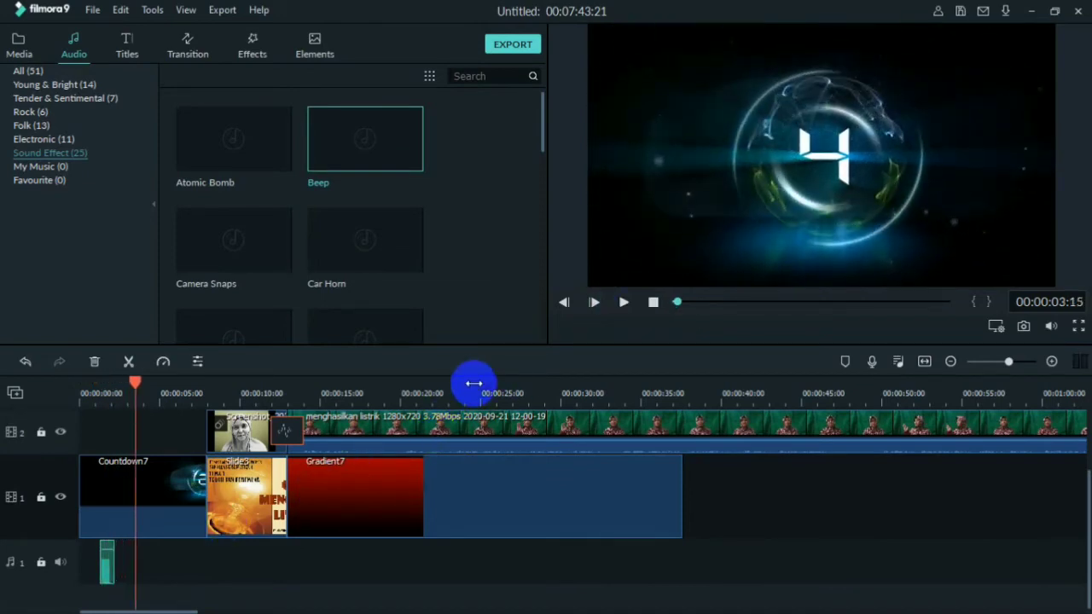
Copy the Beep clip and paste a second one after it on audio track 1 for the countdown's number 4.
{"action": "key", "text": "ctrl+z"}
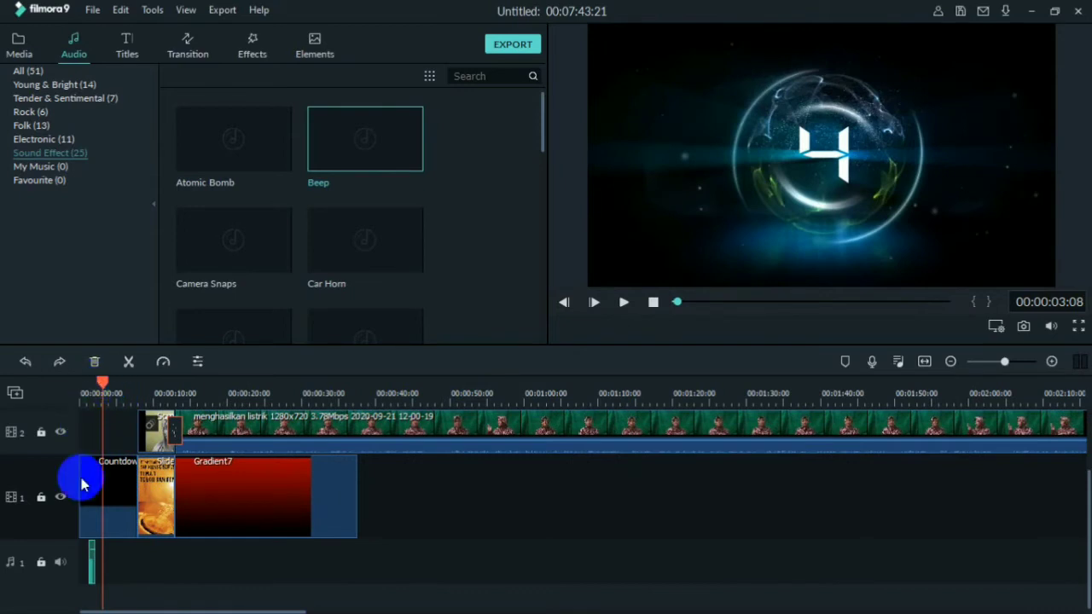
{"action": "left_click_drag", "start_coordinate": [239, 393], "coordinate": [328, 393]}
{"action": "left_click_drag", "start_coordinate": [105, 385], "coordinate": [60, 383]}
{"action": "left_click", "coordinate": [109, 561]}
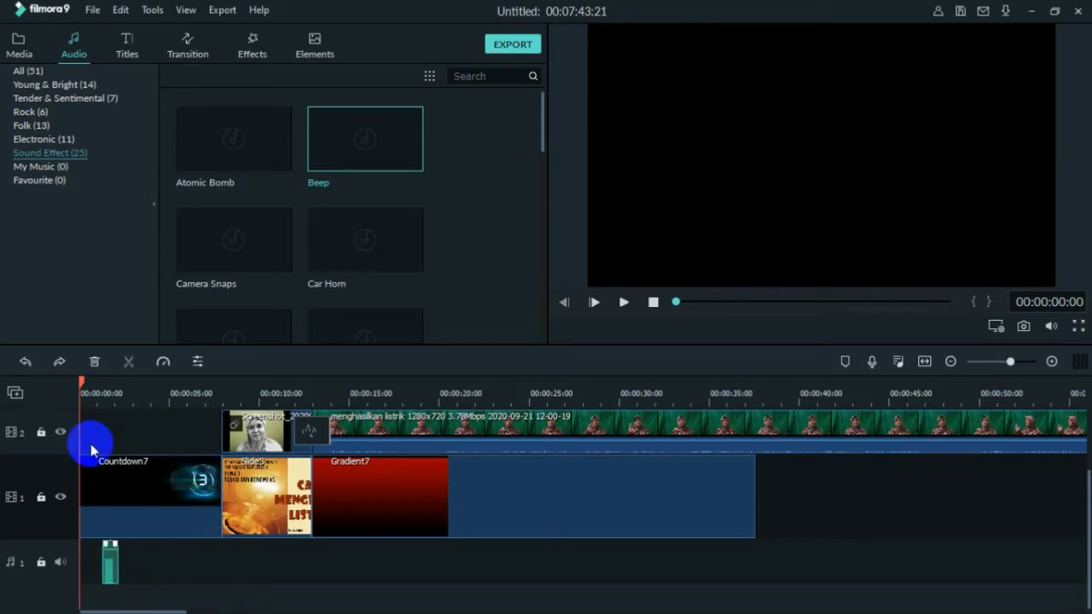
{"action": "mouse_move", "coordinate": [80, 381]}
{"action": "left_mouse_down"}
{"action": "mouse_move", "coordinate": [132, 384]}
{"action": "mouse_move", "coordinate": [127, 392]}
{"action": "mouse_move", "coordinate": [129, 375]}
{"action": "mouse_move", "coordinate": [93, 368]}
{"action": "mouse_move", "coordinate": [100, 380]}
{"action": "left_mouse_up"}
{"action": "key", "text": "ctrl+v"}
Play the two beeps, and paste two more Beep clips on audio track 1 for the countdown's numbers 3 and 2.
{"action": "left_click", "coordinate": [622, 304]}
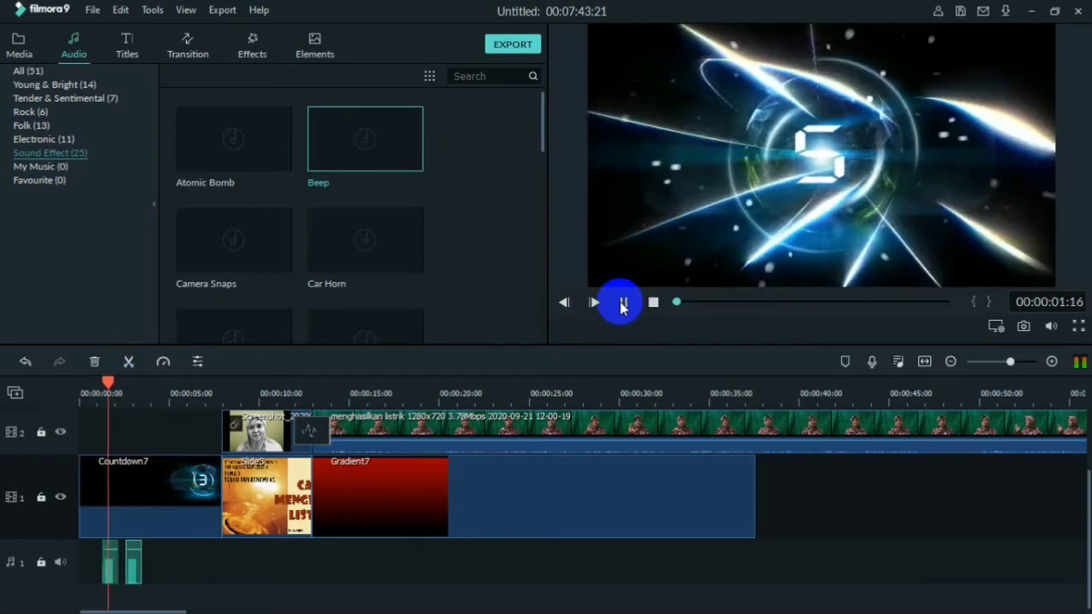
{"action": "left_click", "coordinate": [623, 304]}
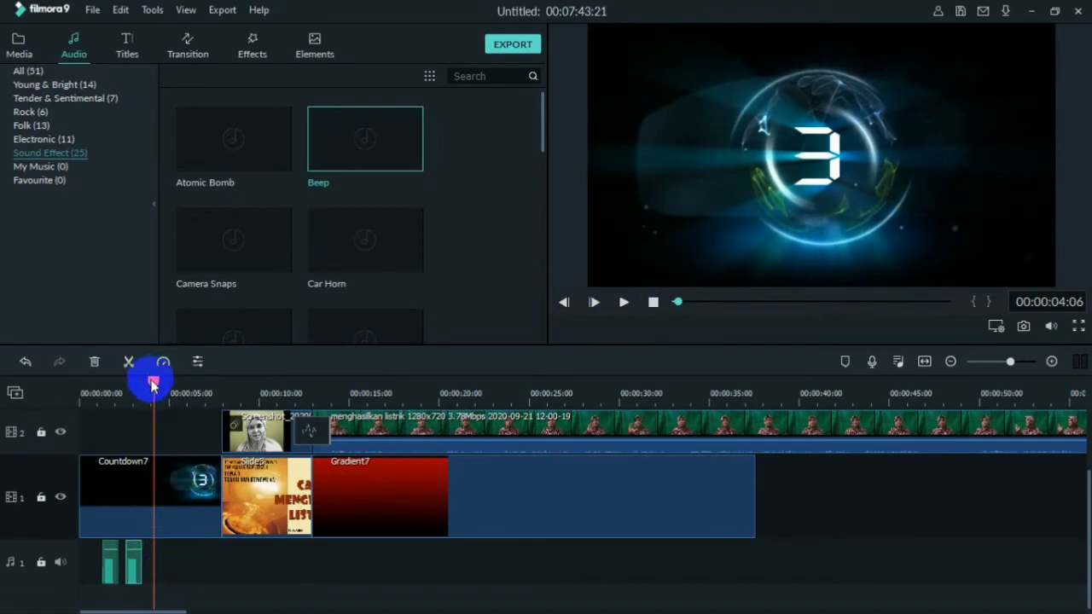
{"action": "left_click_drag", "start_coordinate": [152, 384], "coordinate": [175, 386]}
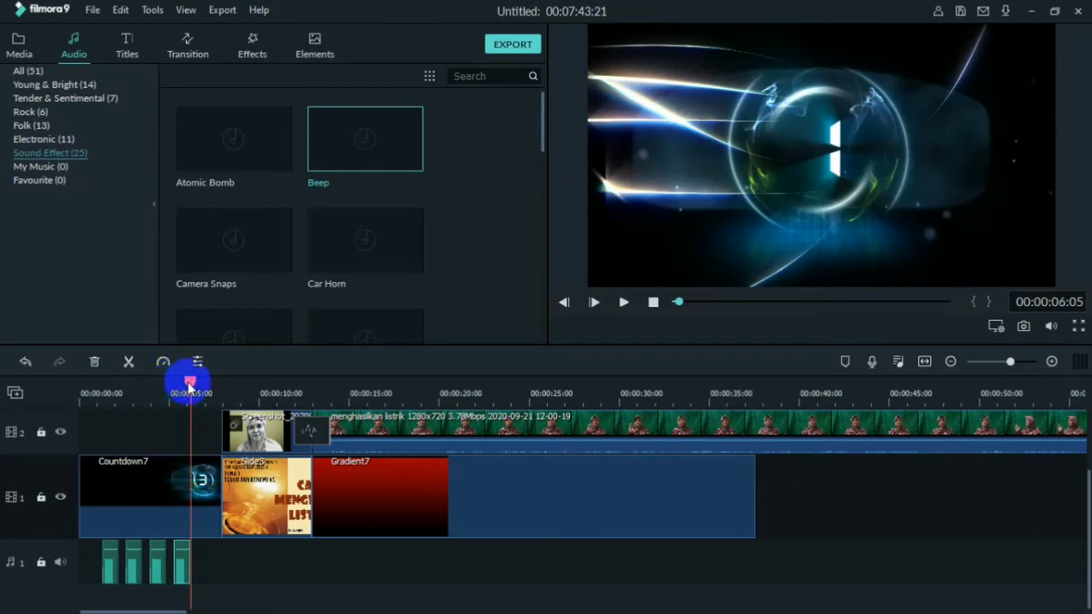
Play the countdown from the first Beep clip and shift the third Beep slightly earlier to match the number 3.
{"action": "left_click_drag", "start_coordinate": [190, 386], "coordinate": [102, 384]}
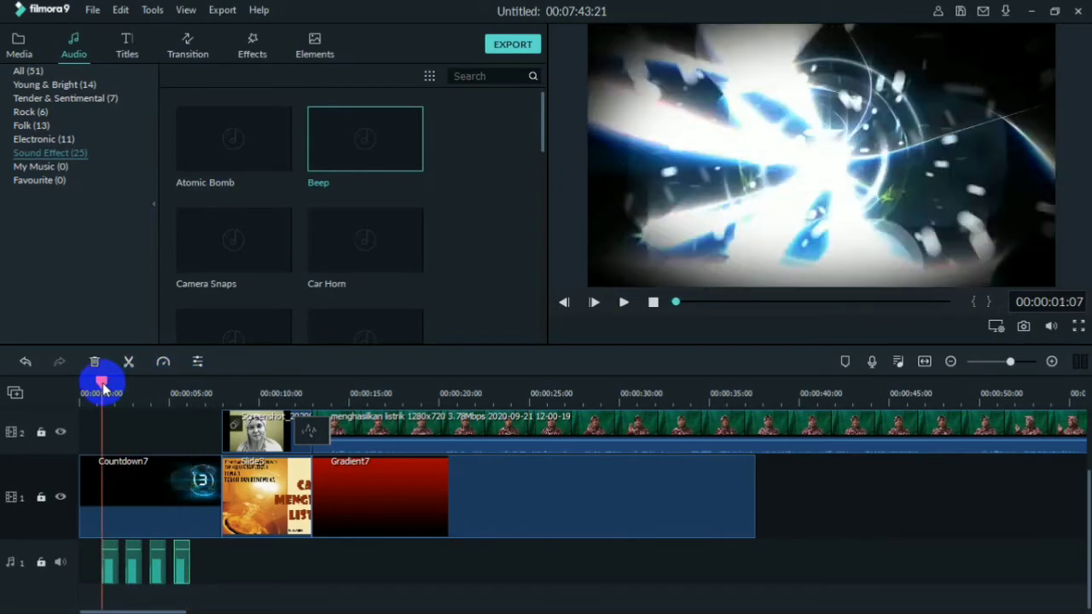
{"action": "left_click", "coordinate": [624, 303]}
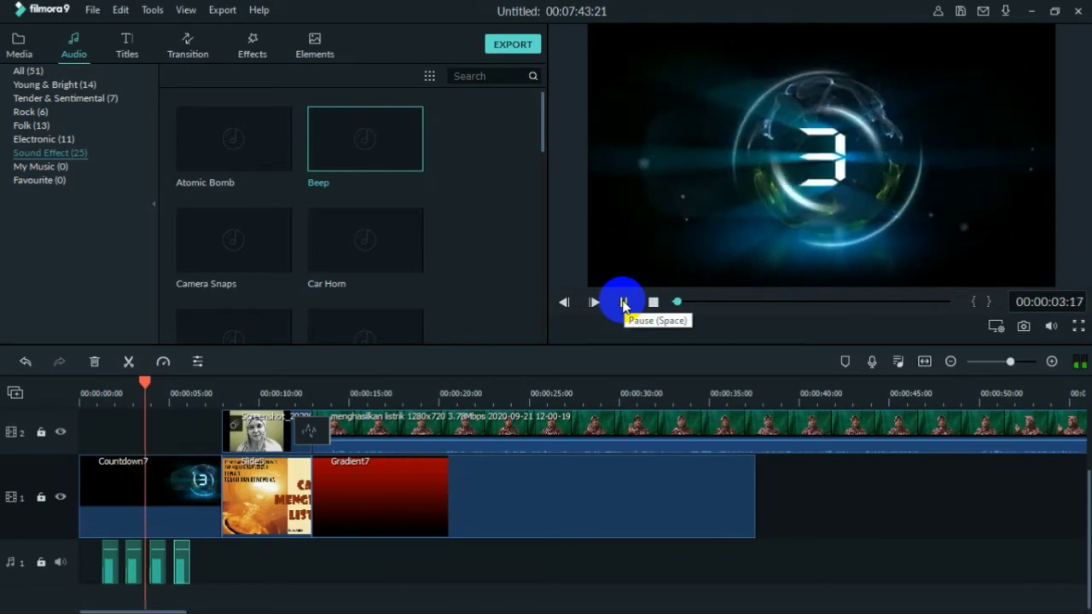
{"action": "left_click", "coordinate": [623, 303]}
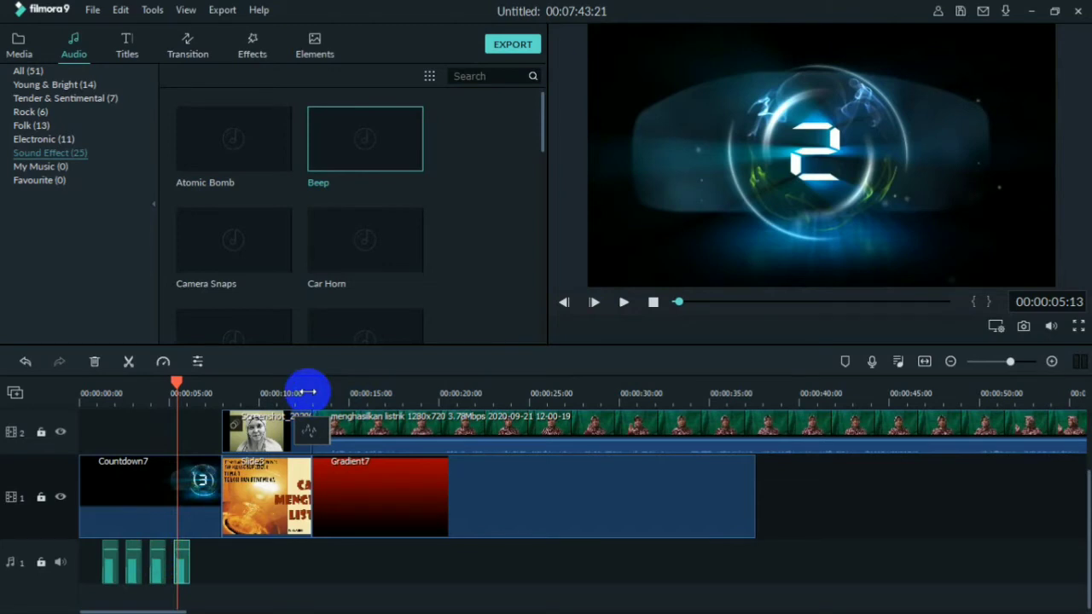
{"action": "scroll", "coordinate": [410, 385], "scroll_direction": "up", "scroll_amount": 3}
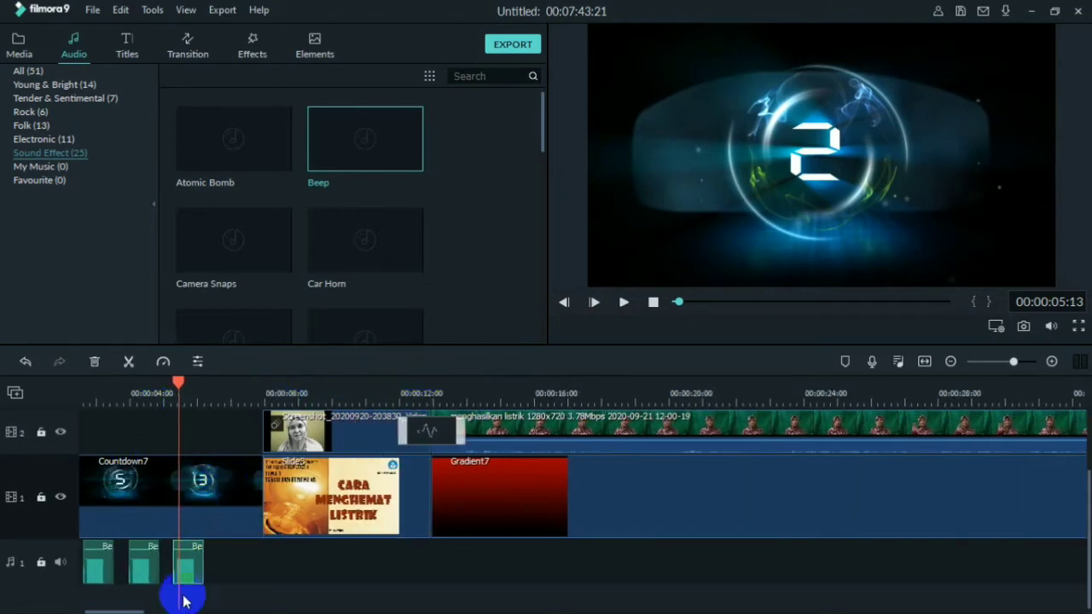
{"action": "left_click_drag", "start_coordinate": [134, 602], "coordinate": [110, 597]}
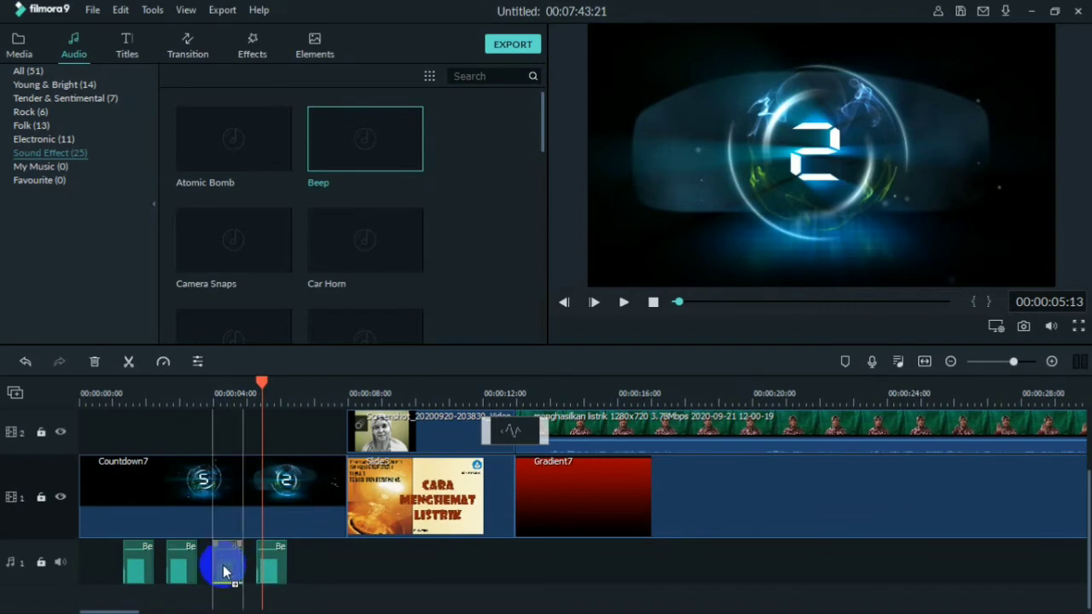
{"action": "left_click", "coordinate": [263, 383]}
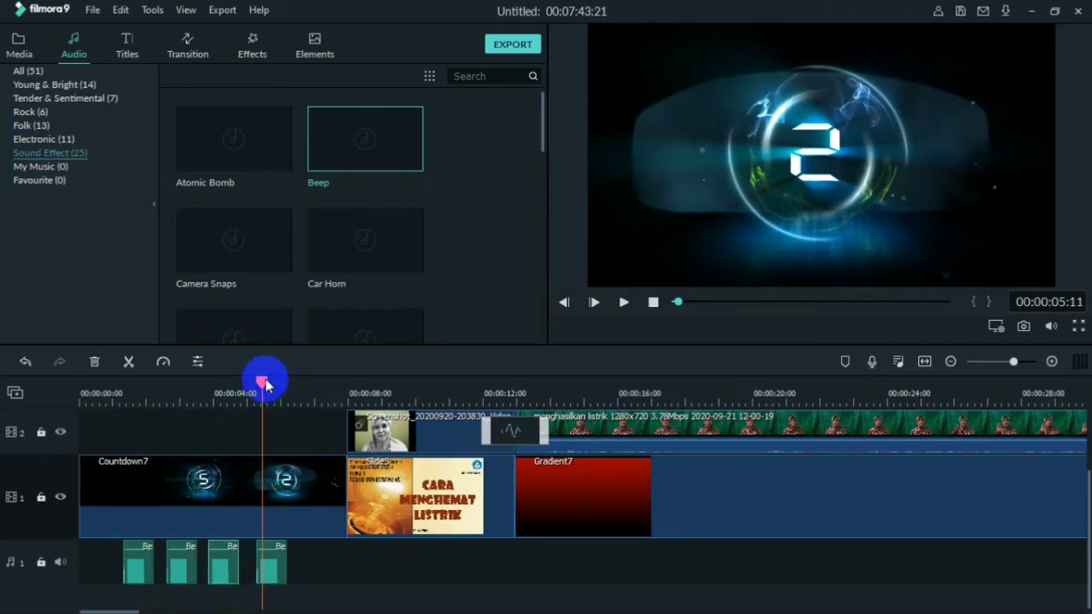
Replay the beeps from the first one and shift the fourth Beep clip slightly earlier to match the number 2.
{"action": "left_click_drag", "start_coordinate": [261, 381], "coordinate": [124, 384]}
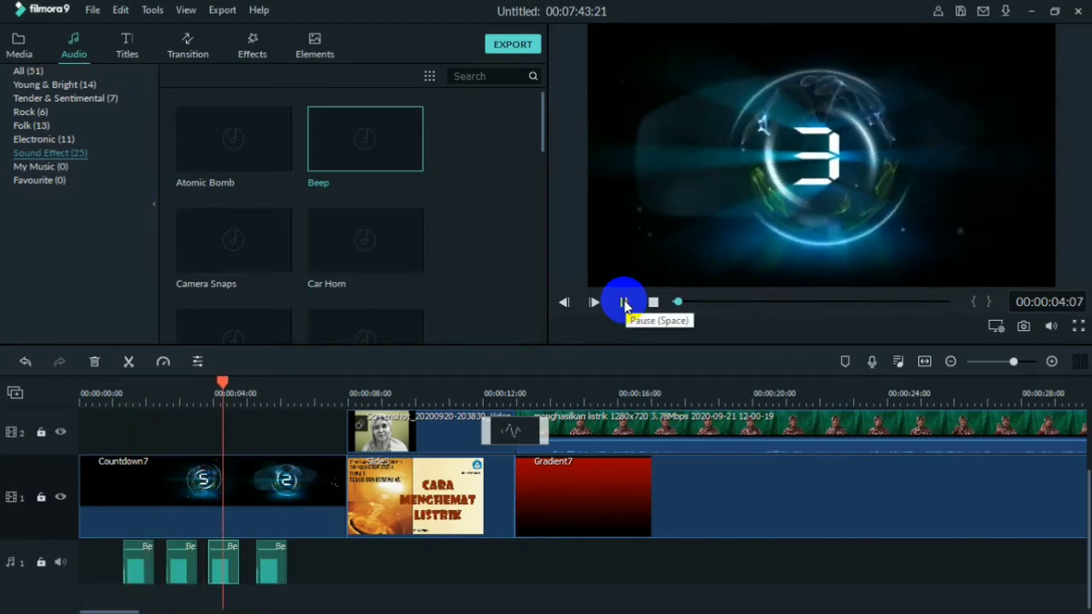
{"action": "left_click", "coordinate": [624, 303]}
{"action": "left_click", "coordinate": [271, 569]}
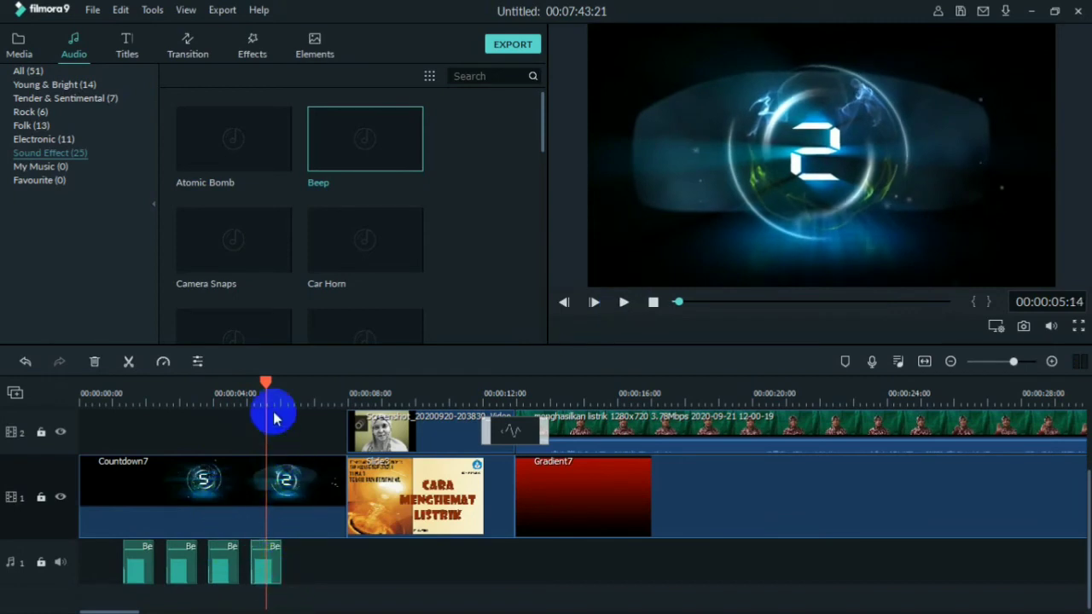
Paste a fifth Beep clip on audio track 1 at 00:00:06:07 for the countdown's number 1.
{"action": "left_click_drag", "start_coordinate": [265, 383], "coordinate": [291, 389]}
{"action": "left_click", "coordinate": [292, 385]}
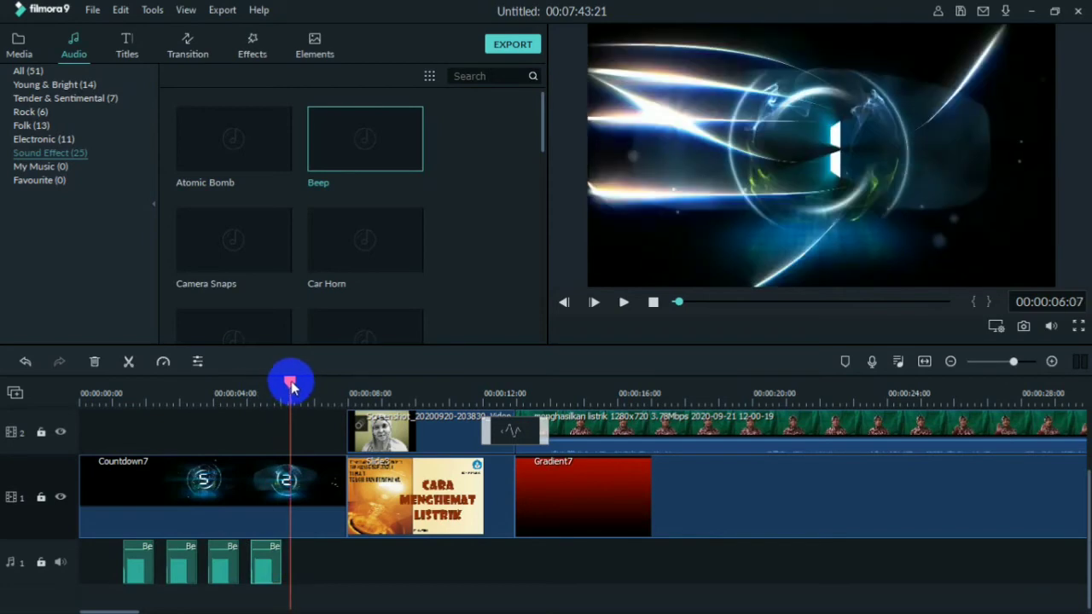
{"action": "key", "text": "ctrl+v"}
Play the countdown from the beginning and shift the second through fifth Beep clips slightly earlier to match their numbers.
{"action": "left_click_drag", "start_coordinate": [241, 389], "coordinate": [81, 390]}
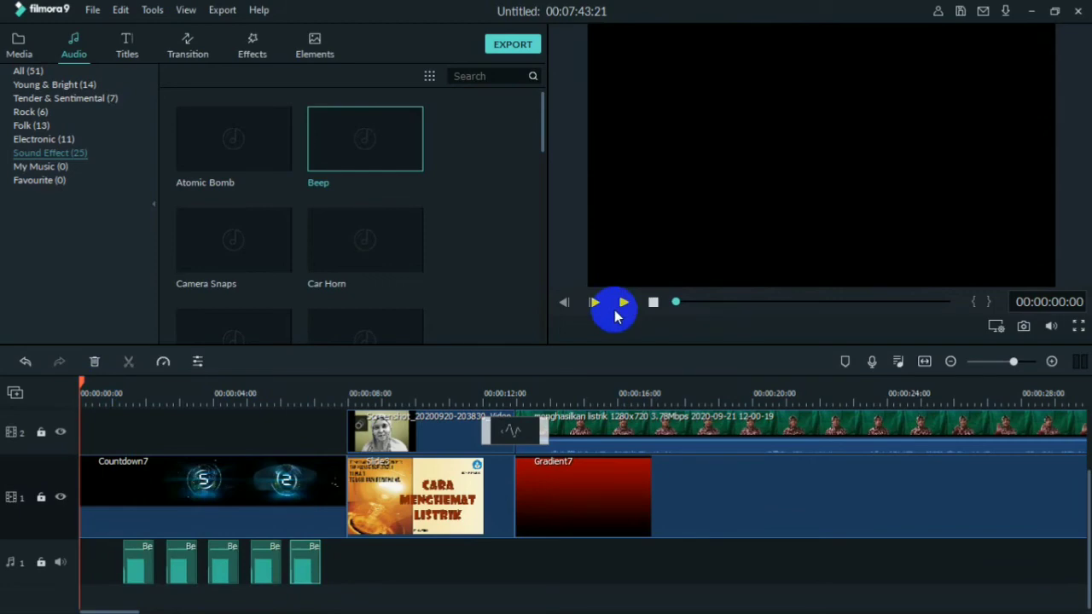
{"action": "left_click", "coordinate": [624, 304]}
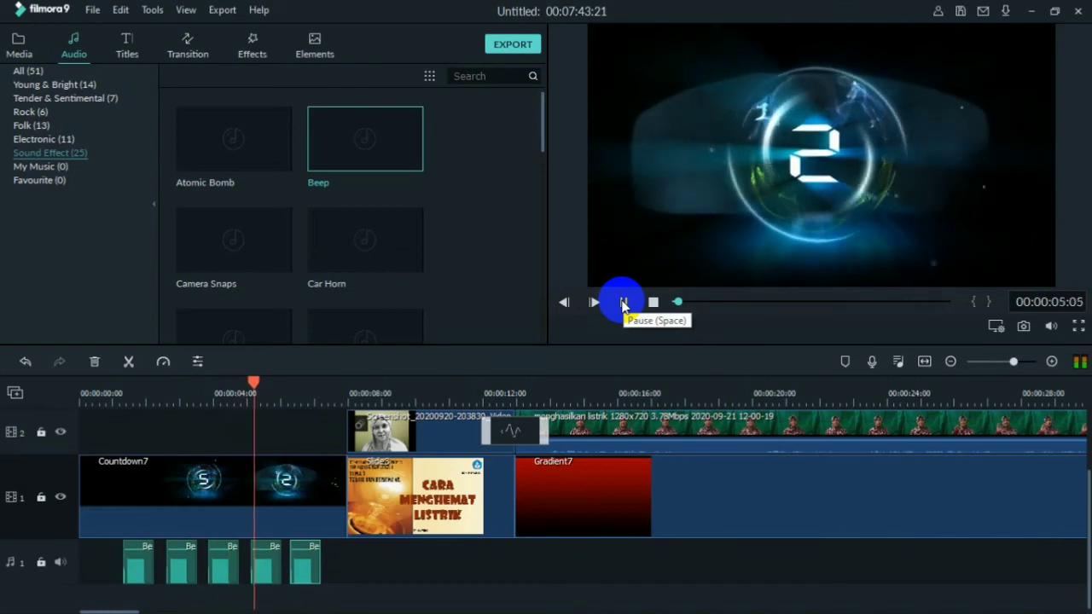
{"action": "left_click", "coordinate": [624, 304]}
{"action": "left_click_drag", "start_coordinate": [208, 562], "coordinate": [168, 569]}
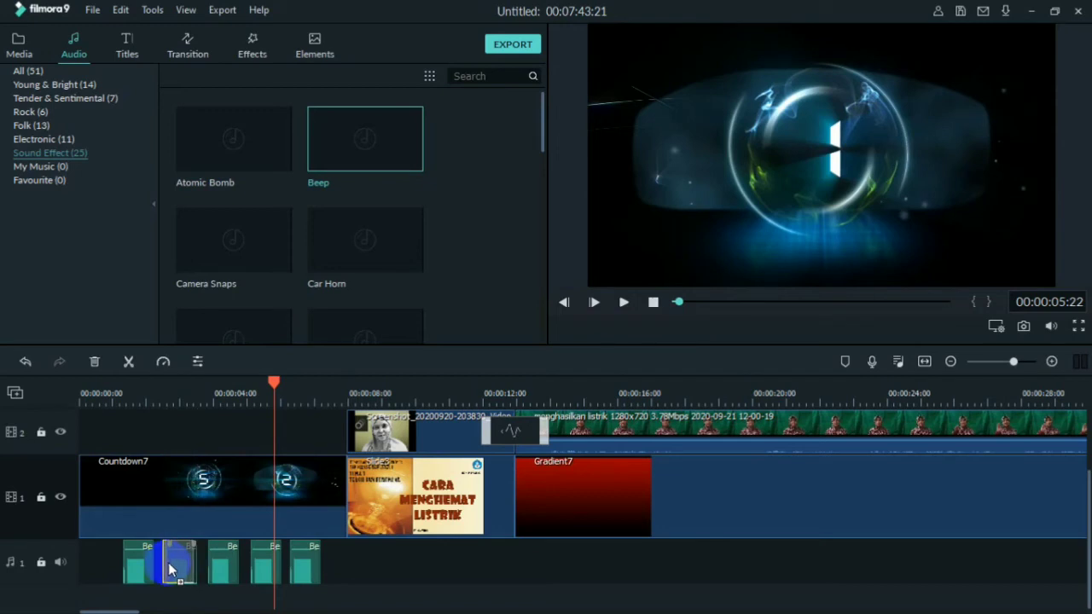
{"action": "left_click_drag", "start_coordinate": [169, 570], "coordinate": [297, 559]}
{"action": "left_click", "coordinate": [273, 570]}
Replay the countdown from the start and move the fifth Beep clip slightly earlier.
{"action": "left_click", "coordinate": [271, 385]}
{"action": "left_click_drag", "start_coordinate": [271, 386], "coordinate": [60, 378]}
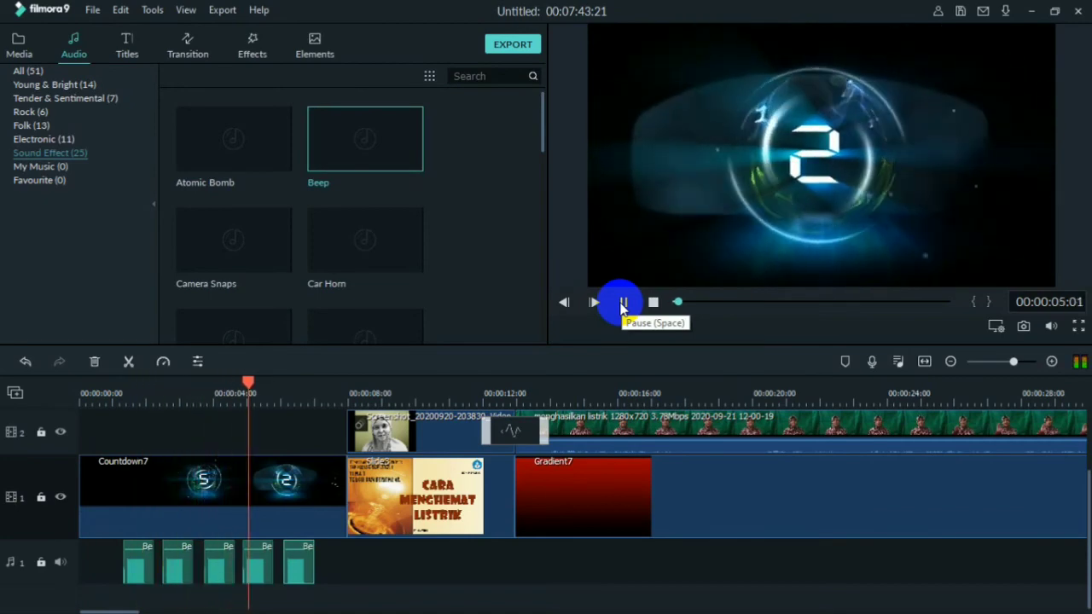
{"action": "left_click", "coordinate": [622, 303]}
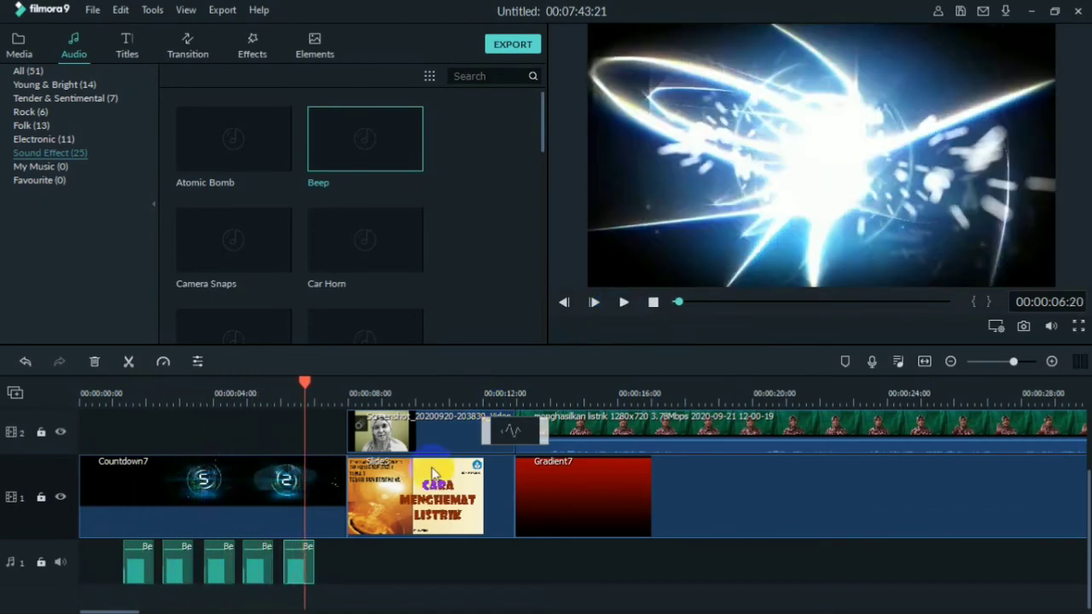
{"action": "left_click_drag", "start_coordinate": [299, 558], "coordinate": [300, 563]}
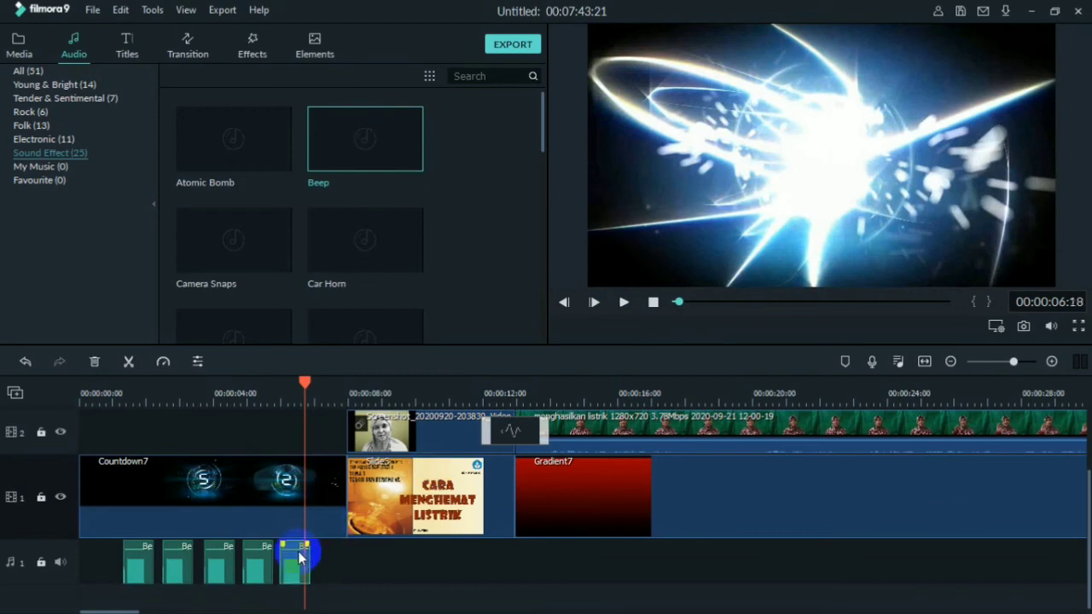
Replay the countdown from the first Beep clip to check the timing, and minimize Filmora9 to show the Tugas 6 page.
{"action": "left_click", "coordinate": [126, 394]}
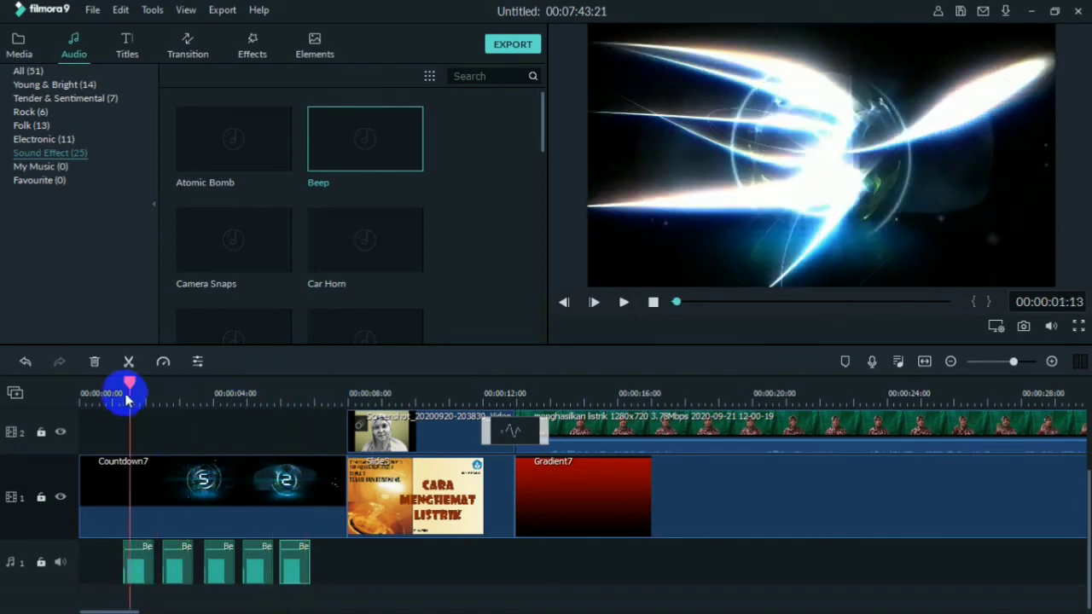
{"action": "left_click_drag", "start_coordinate": [126, 394], "coordinate": [124, 394]}
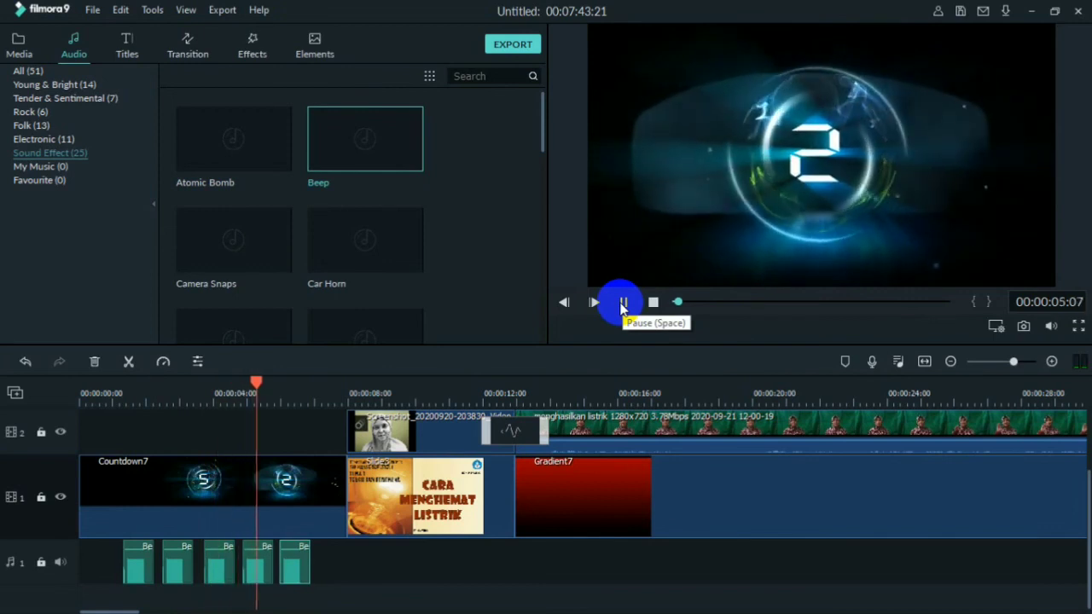
{"action": "left_click", "coordinate": [623, 303]}
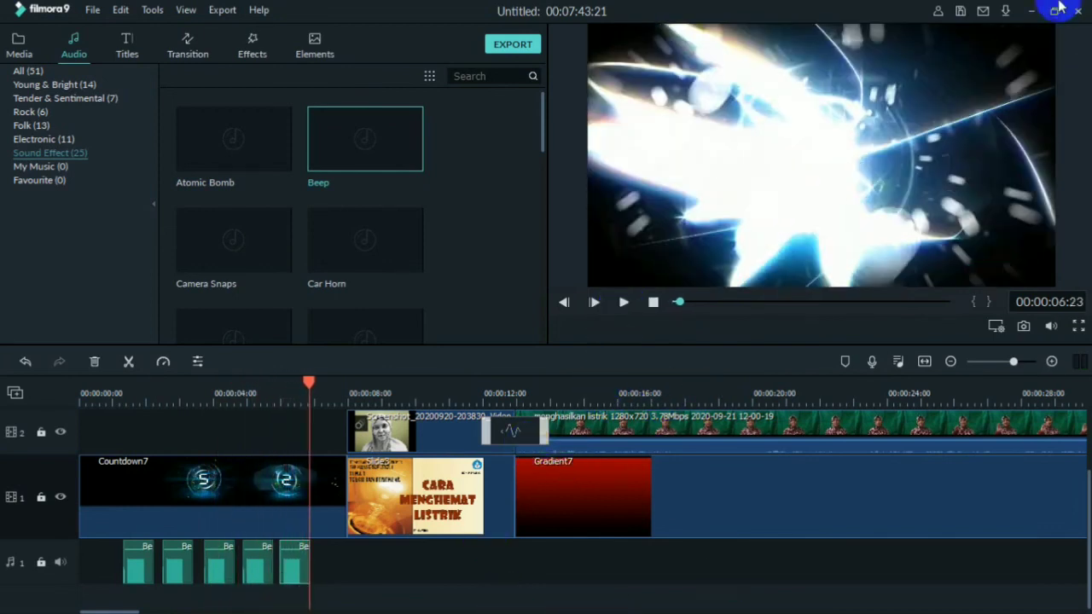
{"action": "left_click", "coordinate": [1031, 12]}
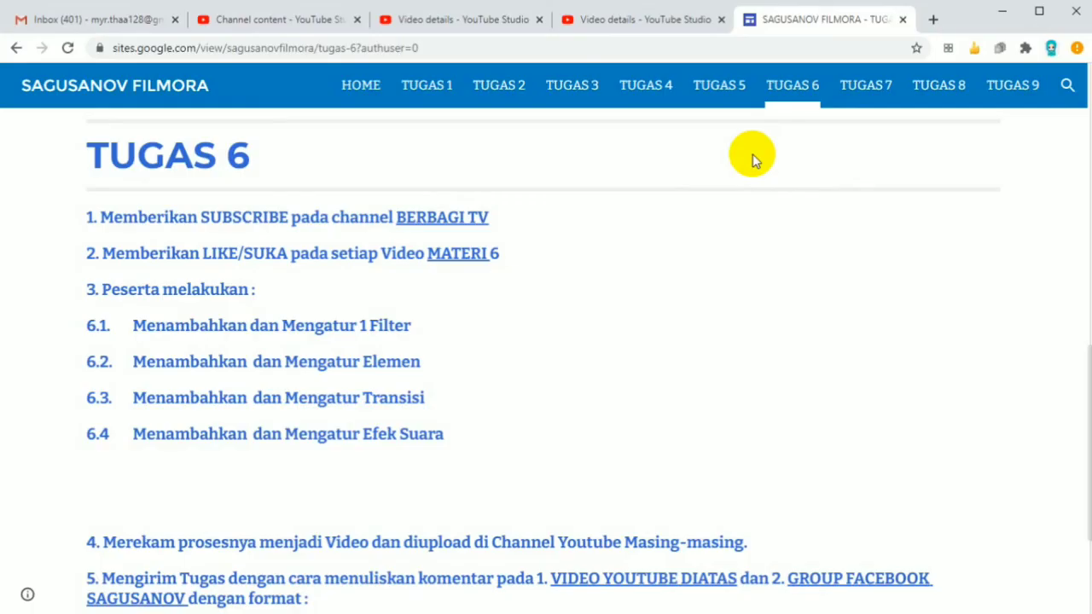